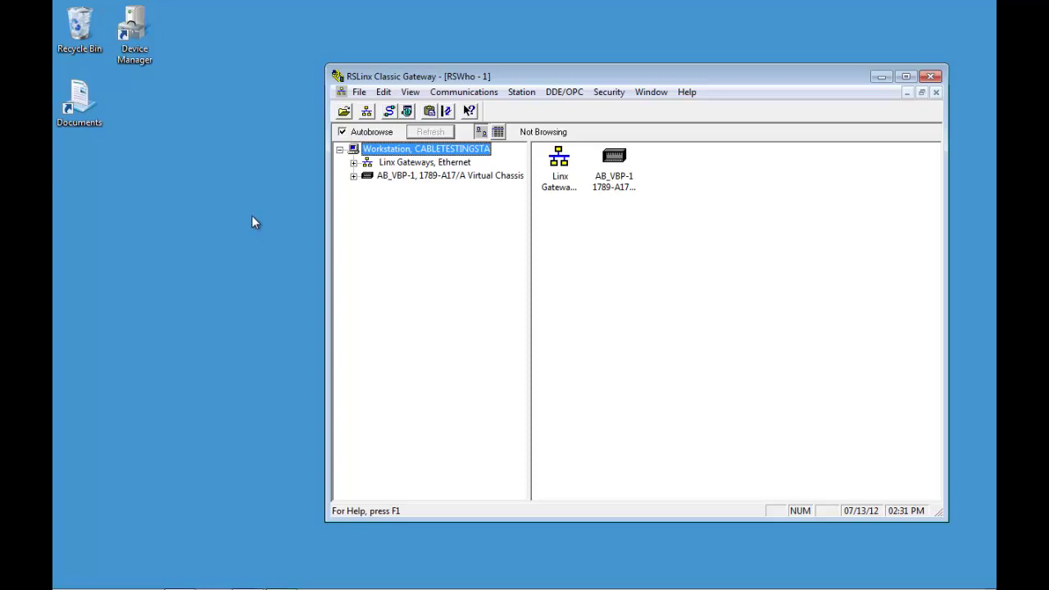
Step: Check in Device Manager that the USB-SERIAL CH340 adapter is on COM3, then open RSLinx Configure Drivers
double_click(140, 45)
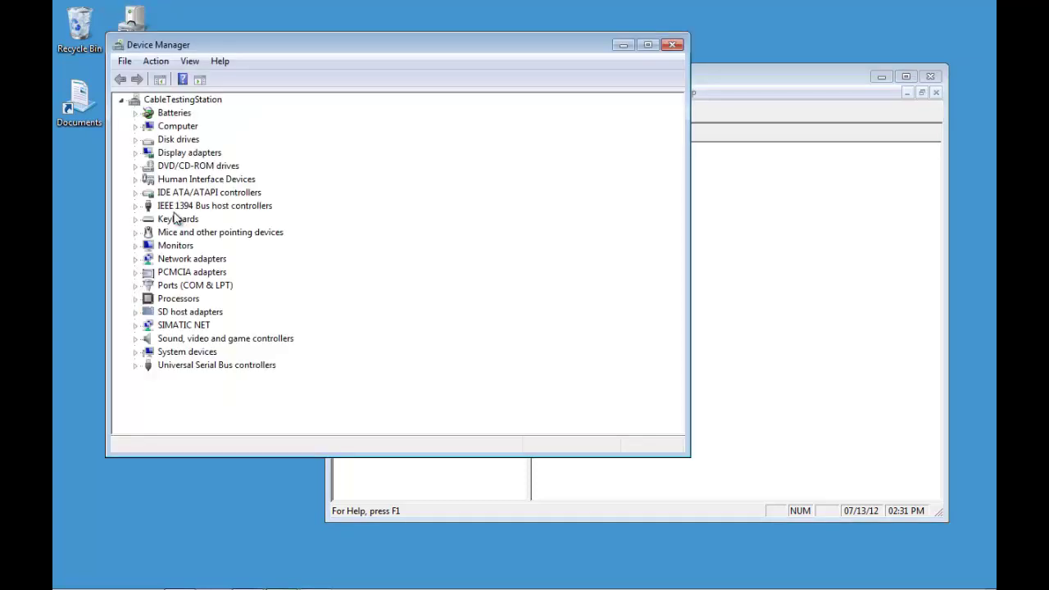
left_click(135, 285)
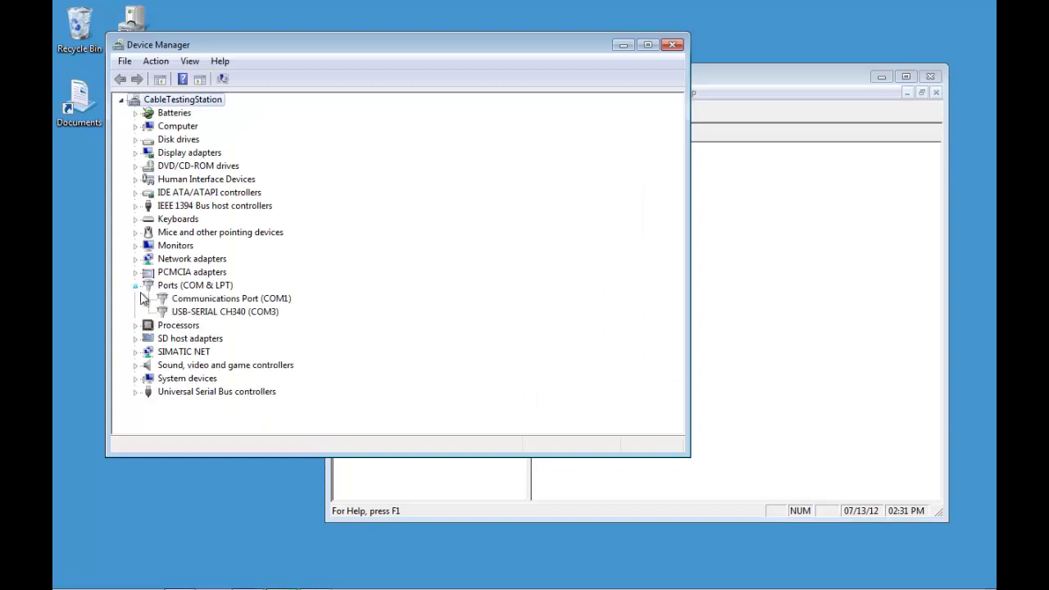
left_click(194, 316)
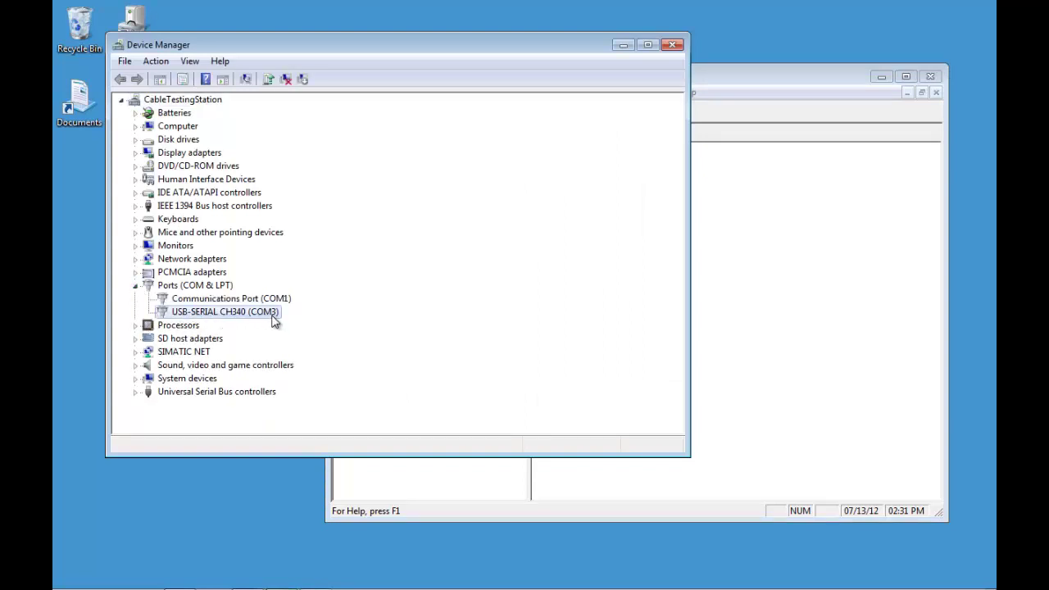
left_click(672, 44)
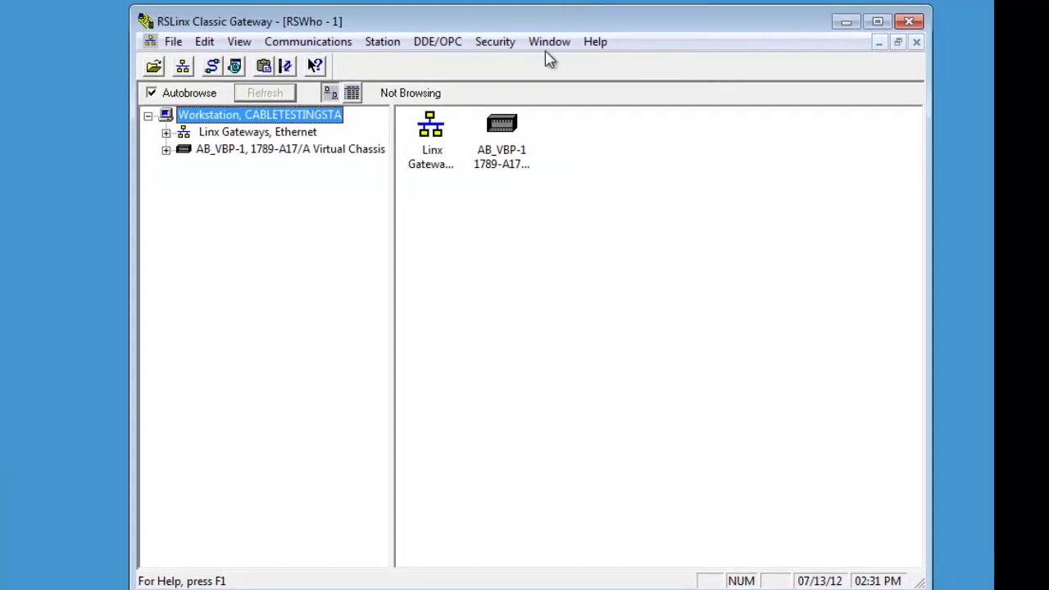
left_click(212, 65)
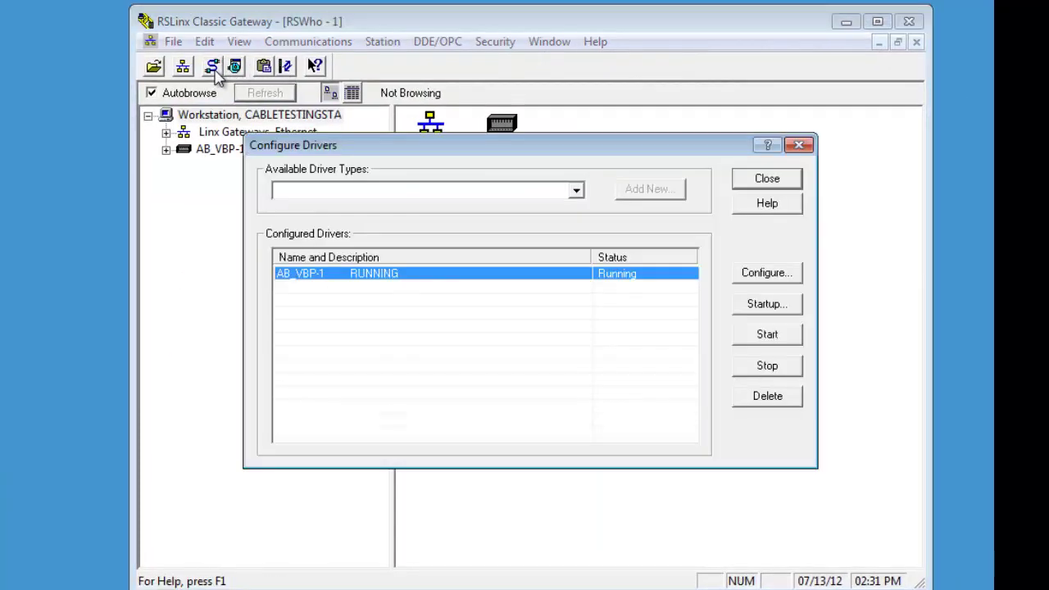
Step: Add RS-232 DF1 driver AB_DF1-1 on COM3 with auto-configured serial settings
left_click(360, 198)
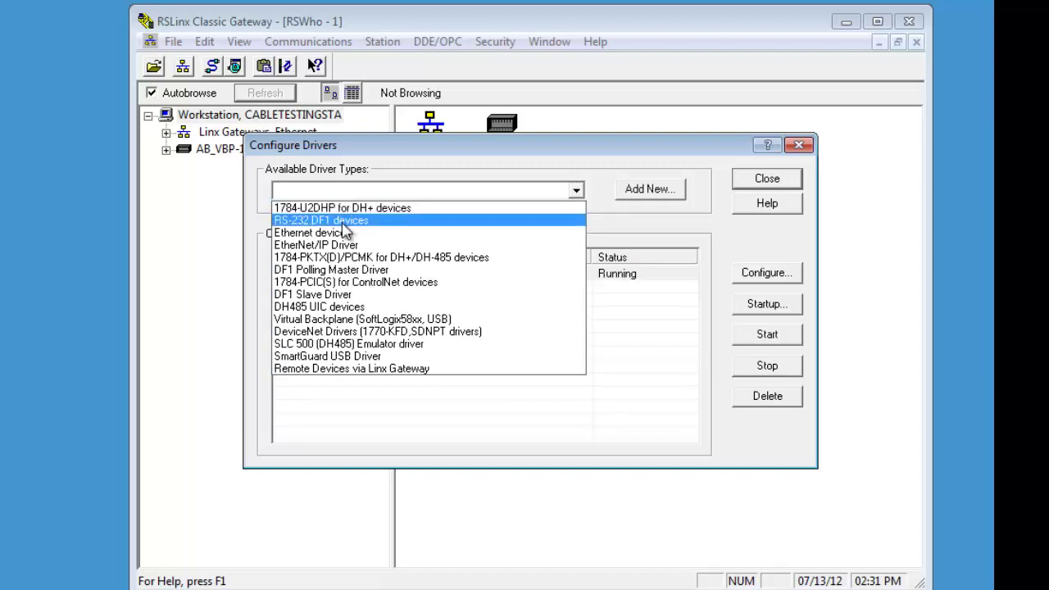
left_click(344, 222)
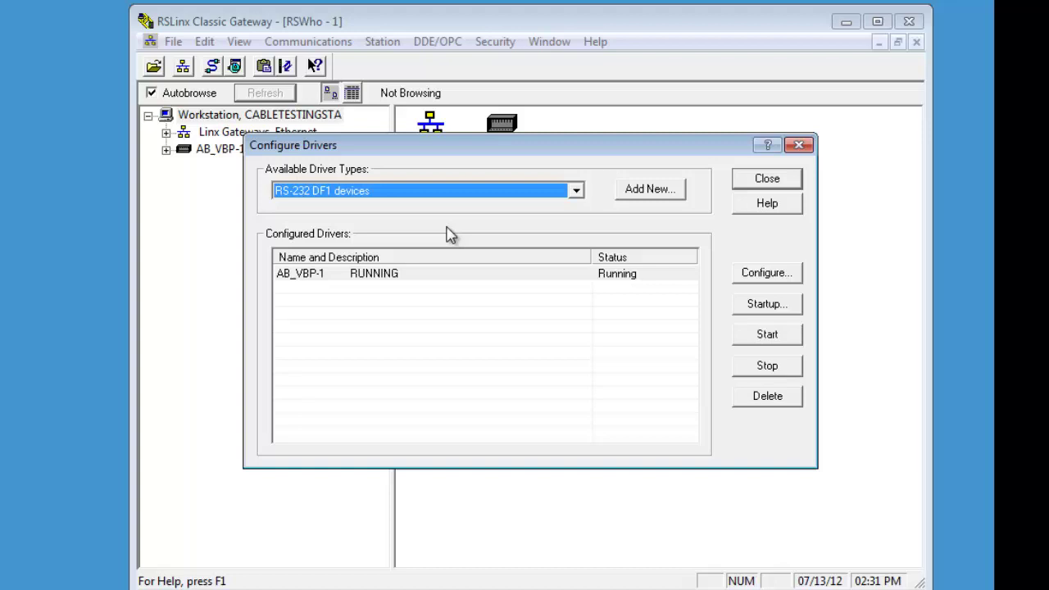
left_click(647, 196)
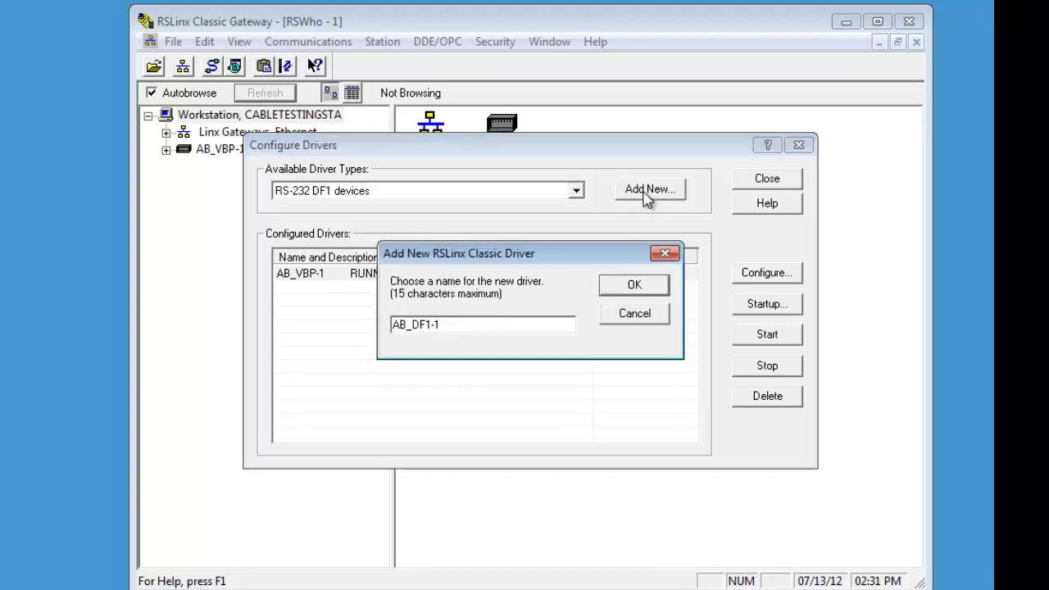
left_click(630, 285)
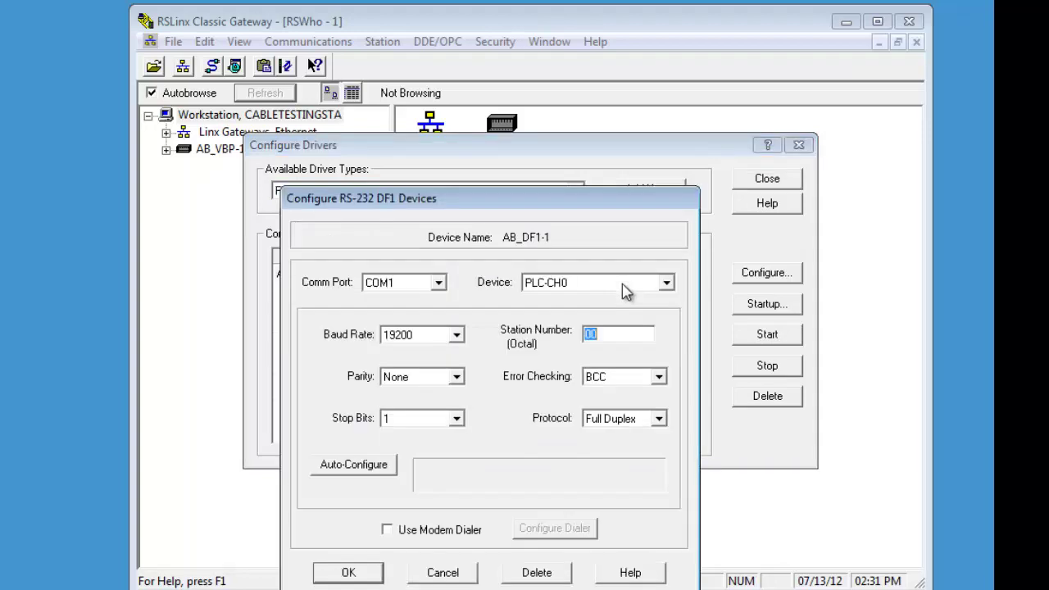
left_click(435, 283)
left_click(392, 324)
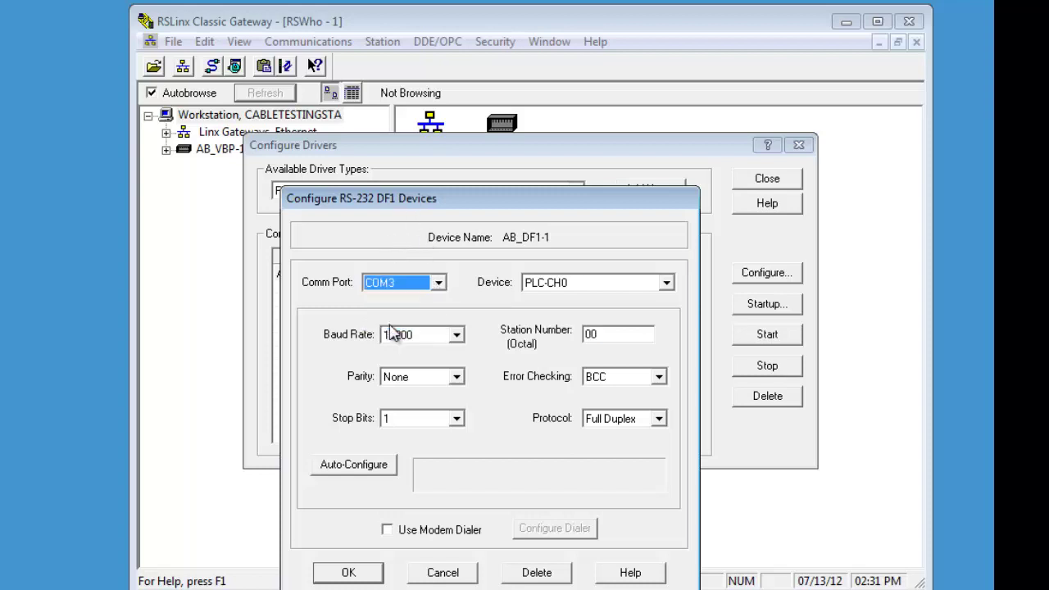
left_click(354, 465)
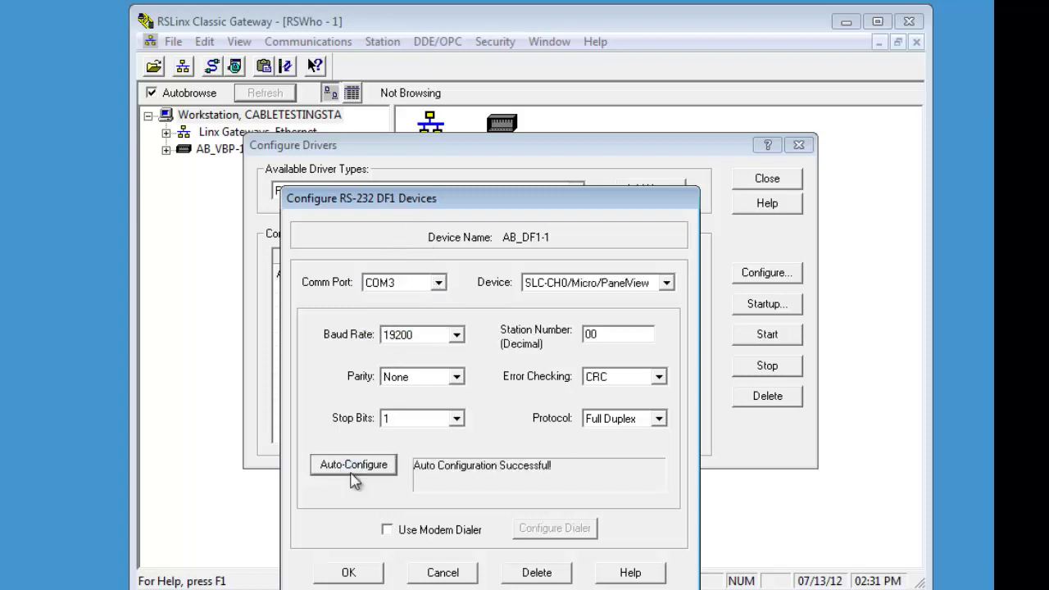
left_click(360, 574)
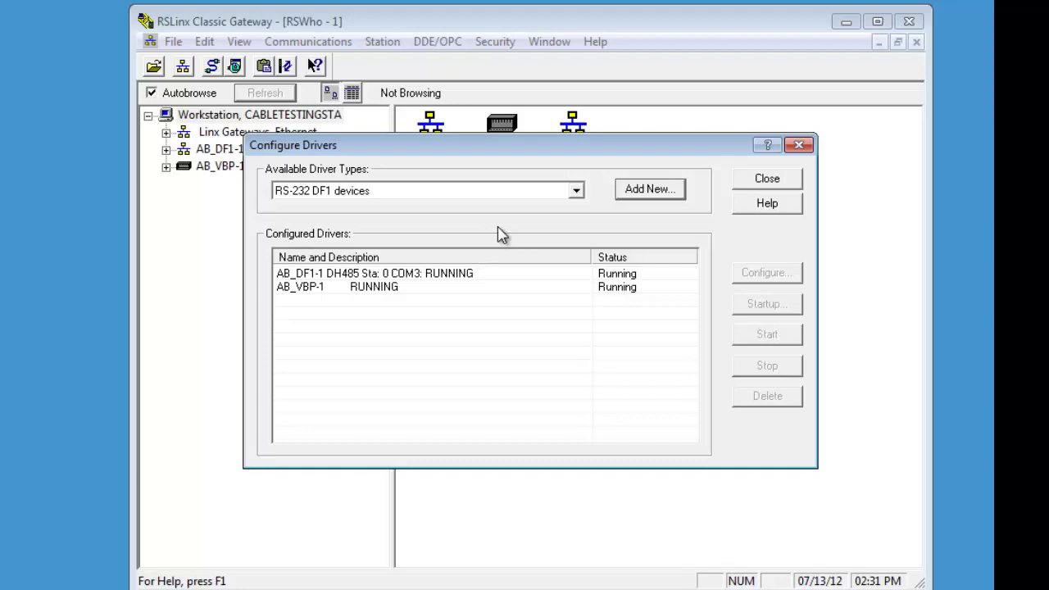
Step: Add EtherNet/IP driver AB_ETHIP-1 using the wired Broadcom network adapter
left_click(576, 194)
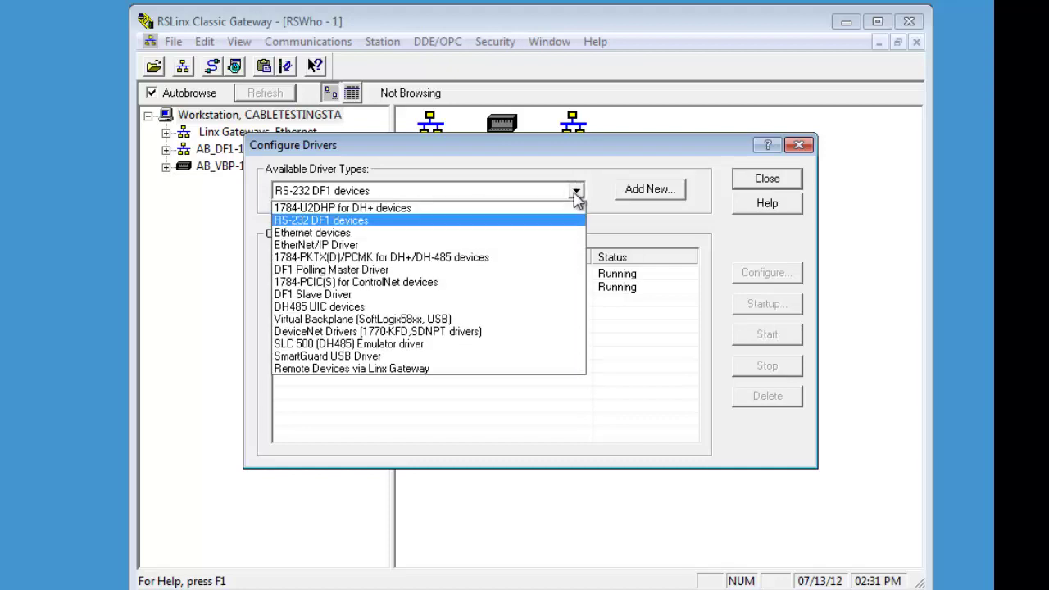
left_click(492, 245)
left_click(651, 190)
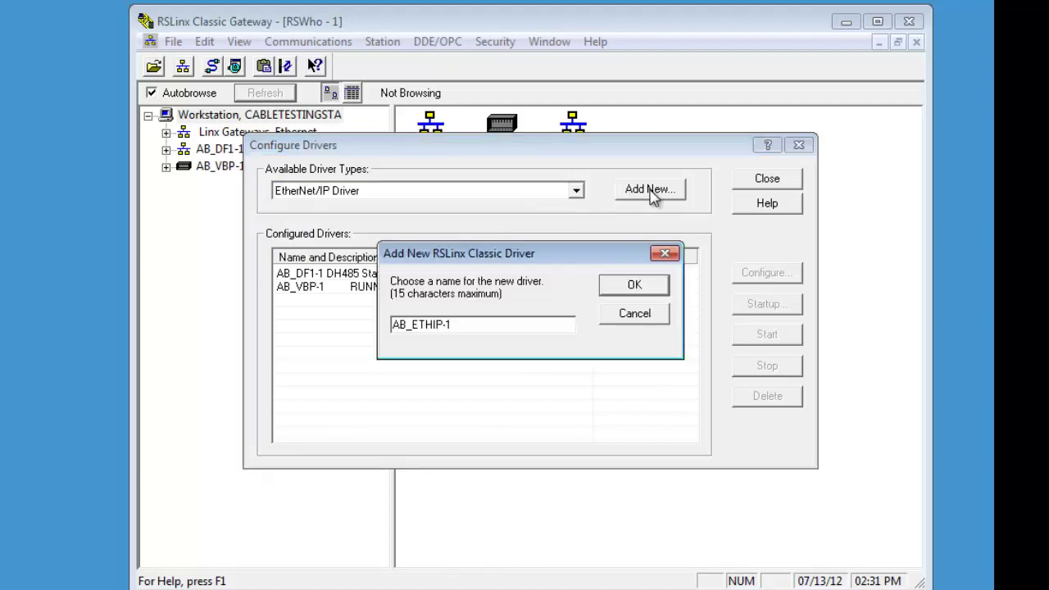
left_click(627, 287)
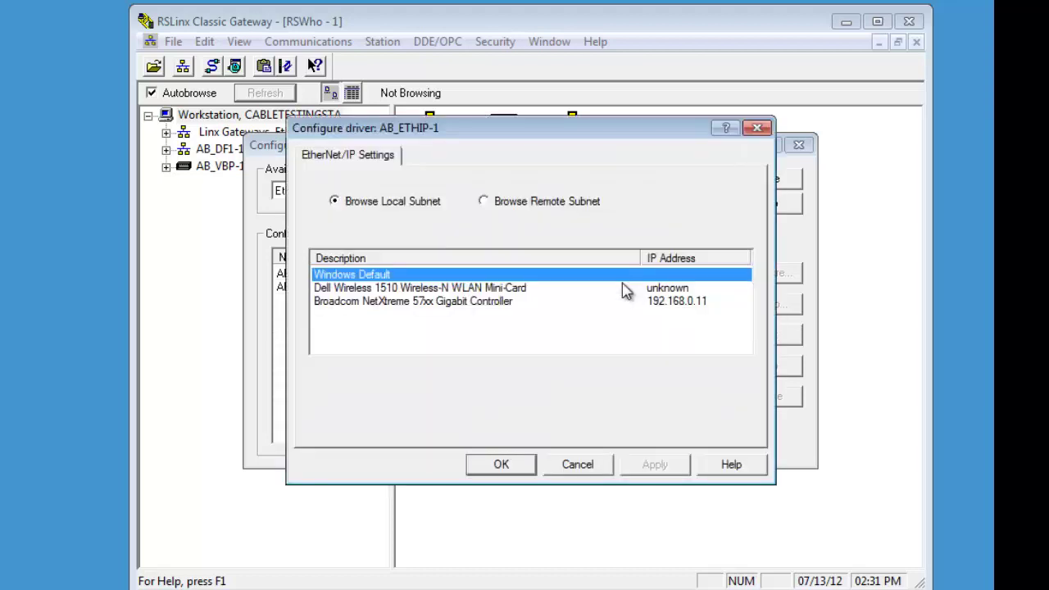
left_click(479, 303)
left_click(655, 463)
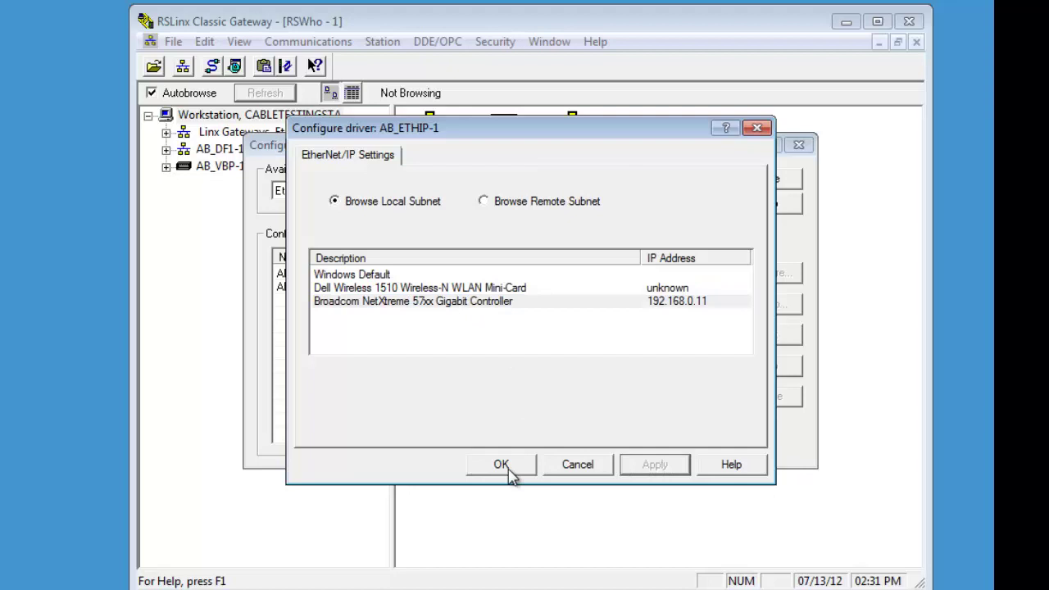
left_click(503, 465)
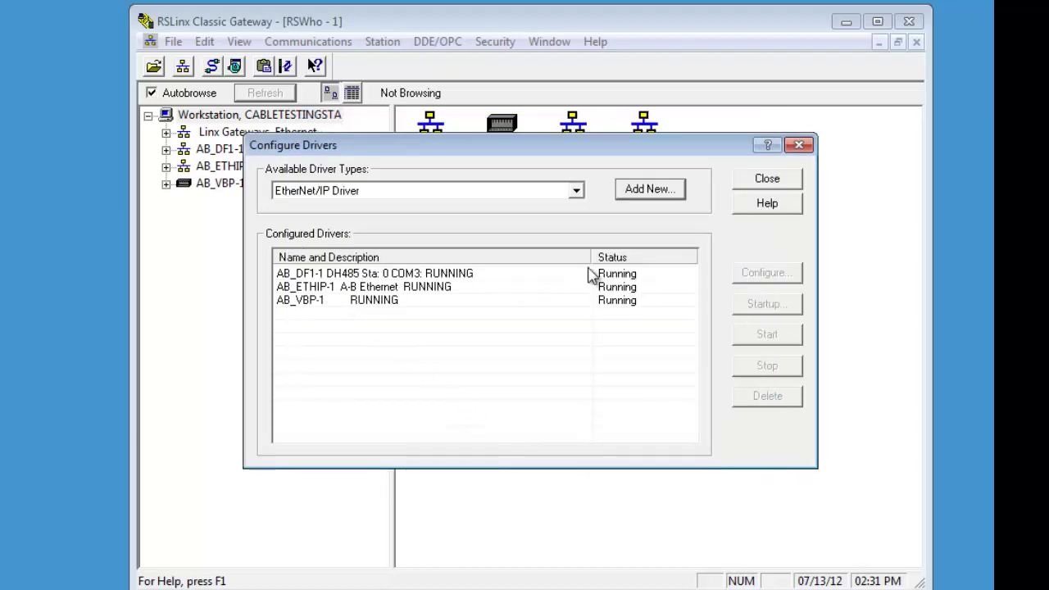
Step: Browse AB_DF1-1 and AB_ETHIP-1, finding the SLC-5/05 processor at node 01
left_click(754, 183)
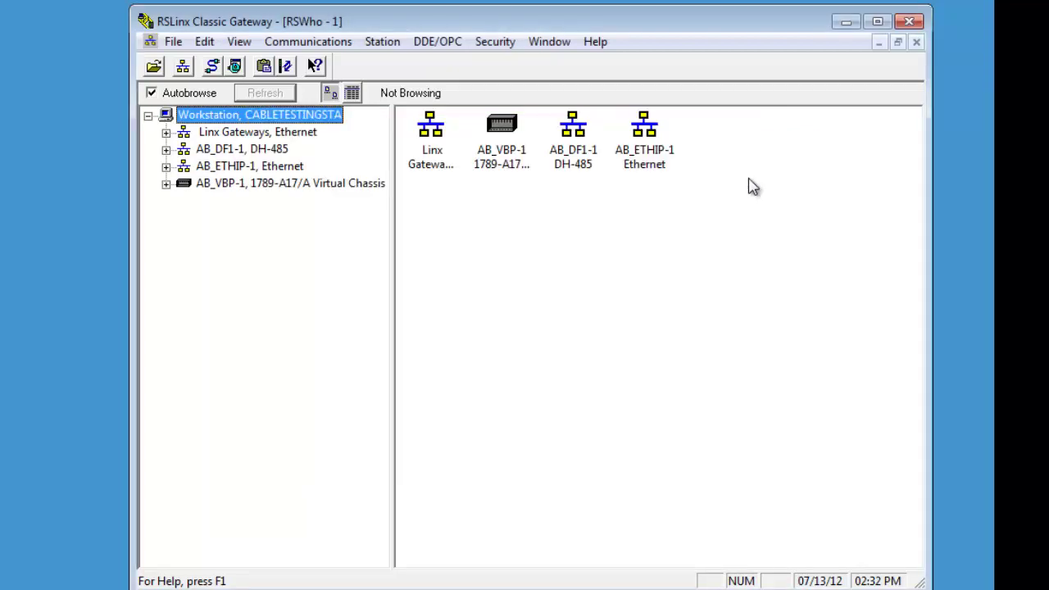
left_click(166, 150)
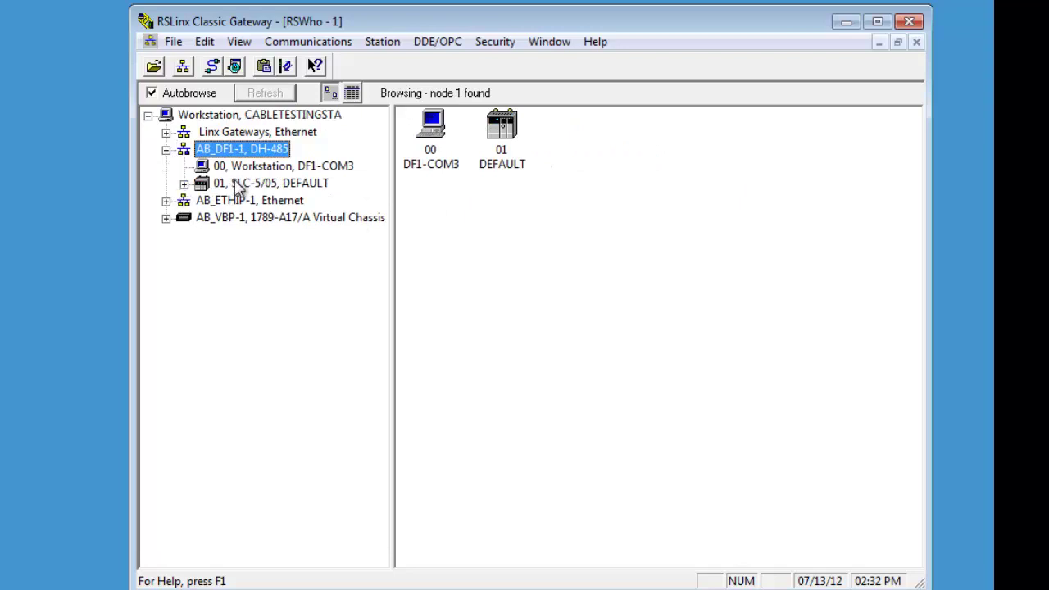
left_click(167, 201)
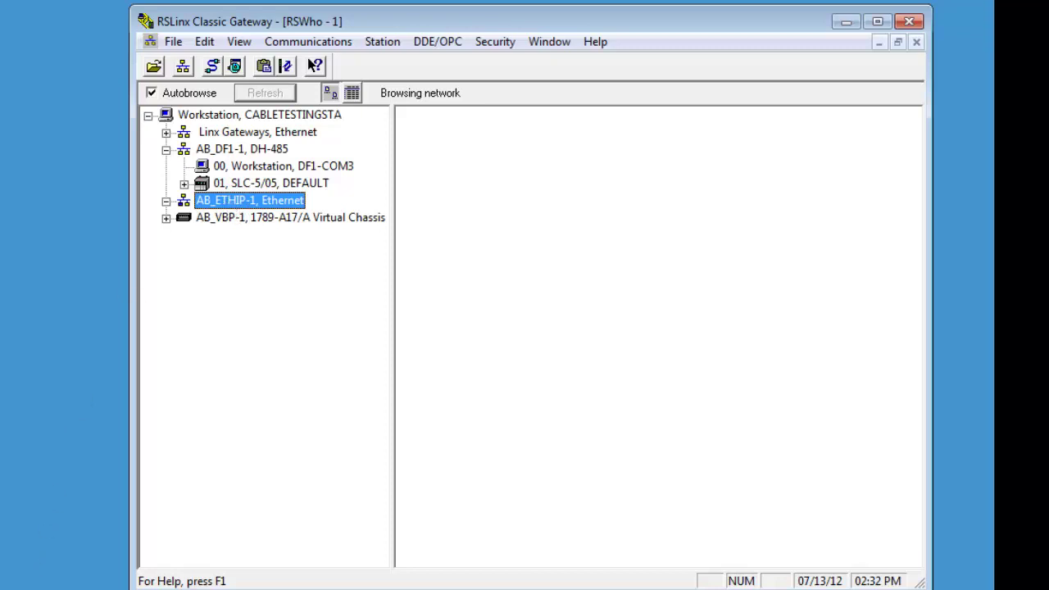
Step: Launch RSLogix 500 and create a new project for the 1747-L551C 5/05 processor
key("super")
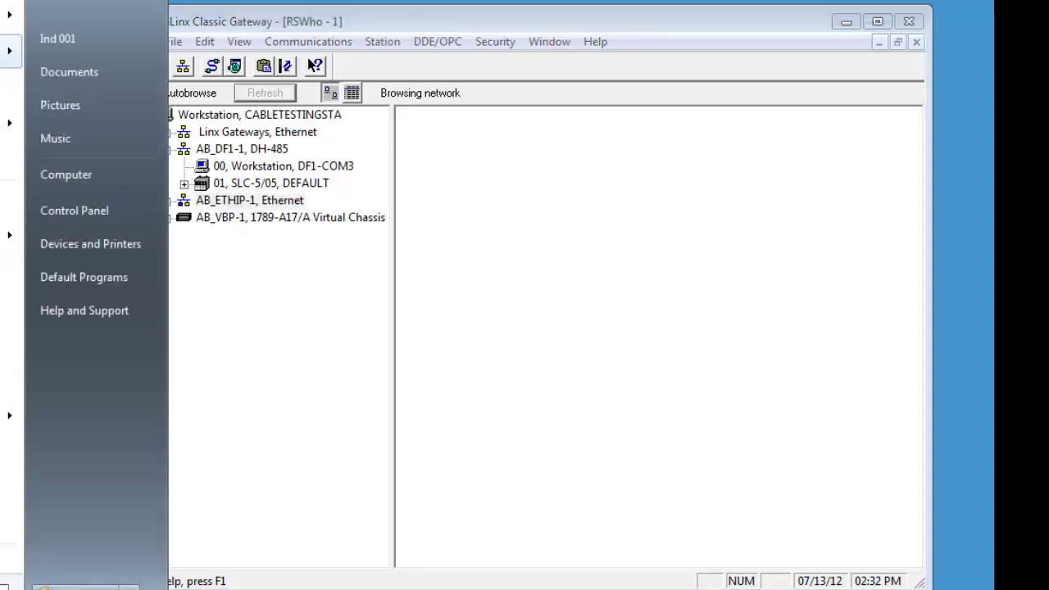
left_click(3, 54)
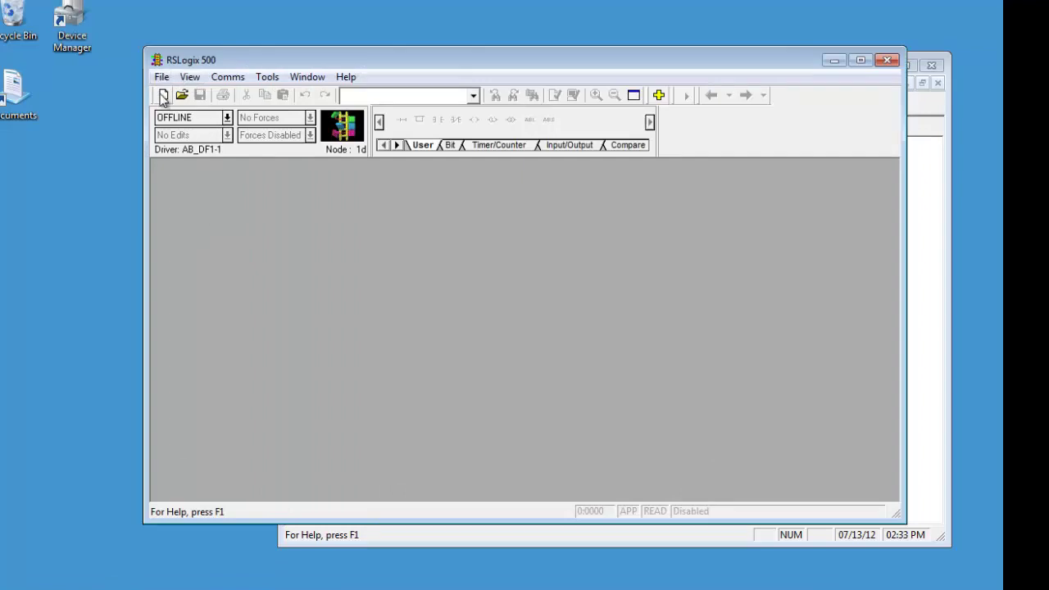
left_click(164, 94)
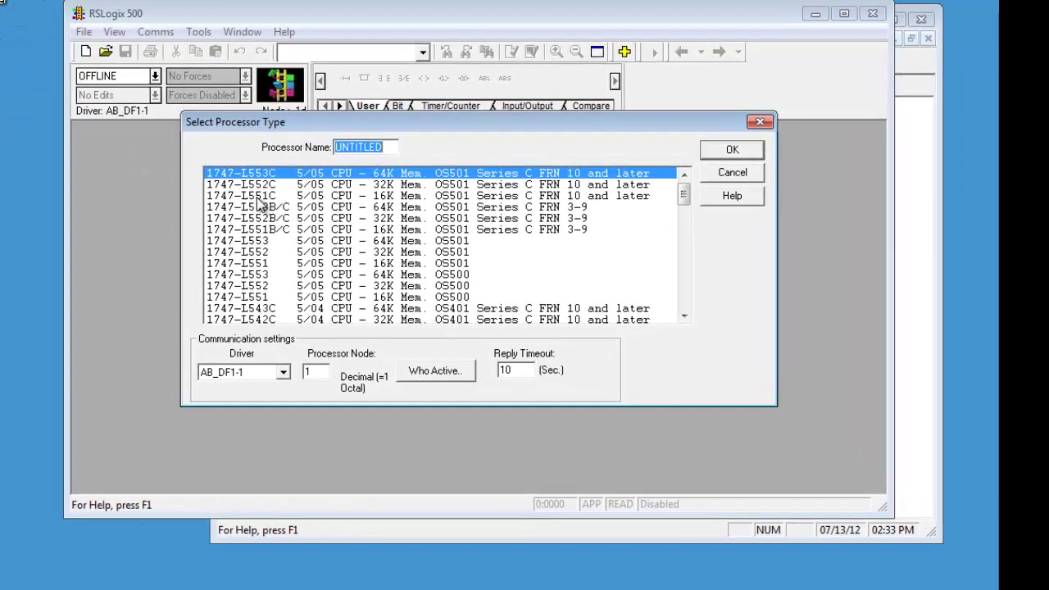
left_click(259, 197)
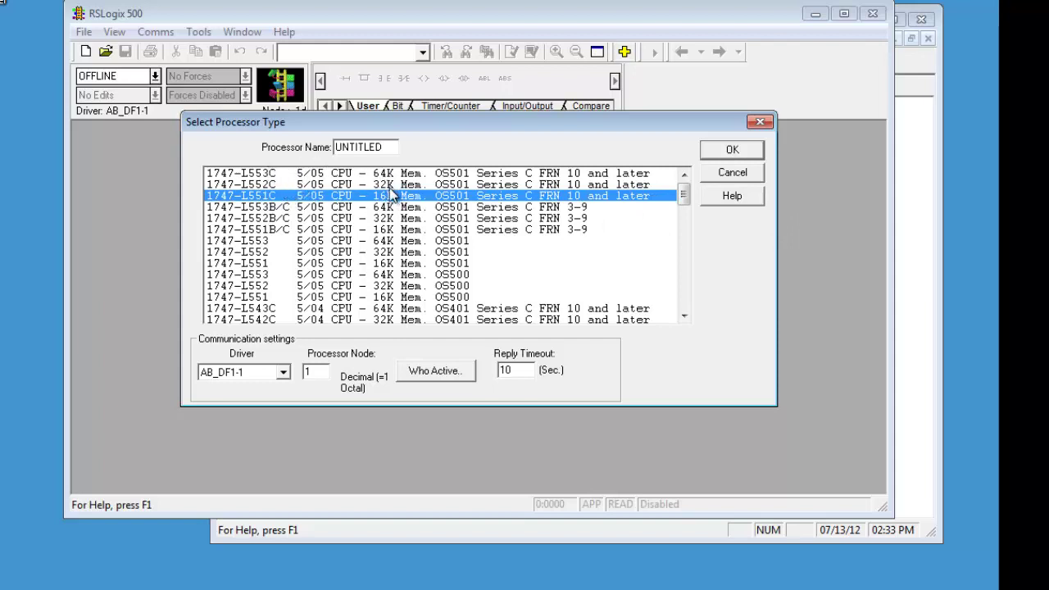
left_click(733, 151)
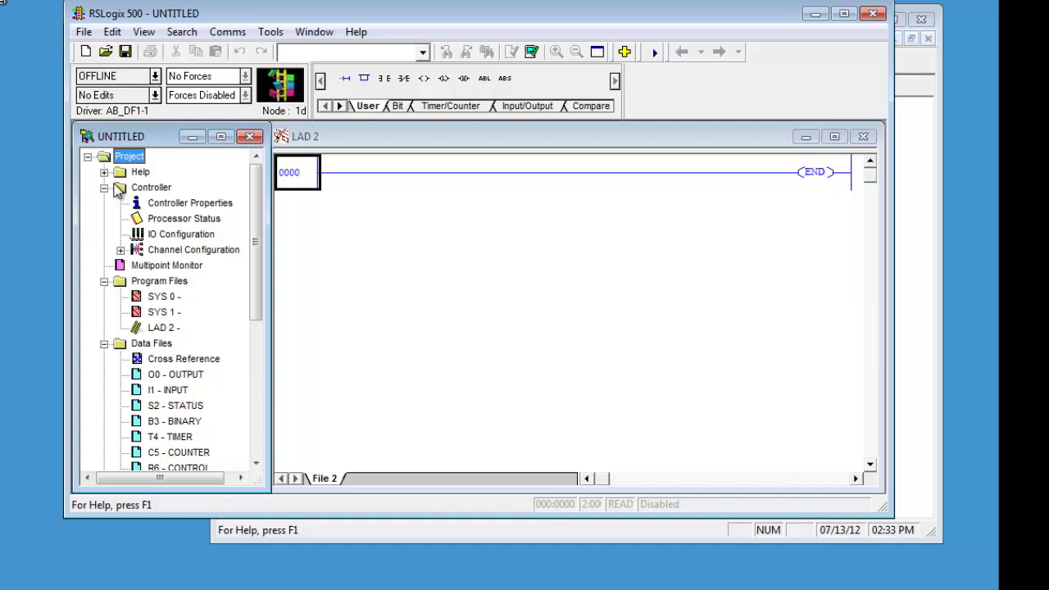
left_click(168, 235)
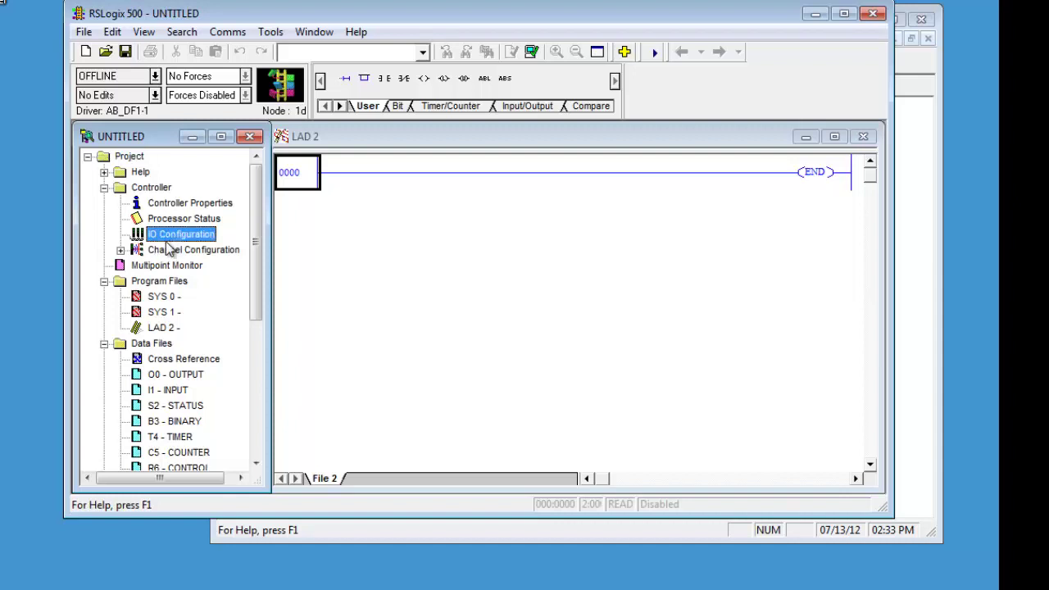
left_click(171, 251)
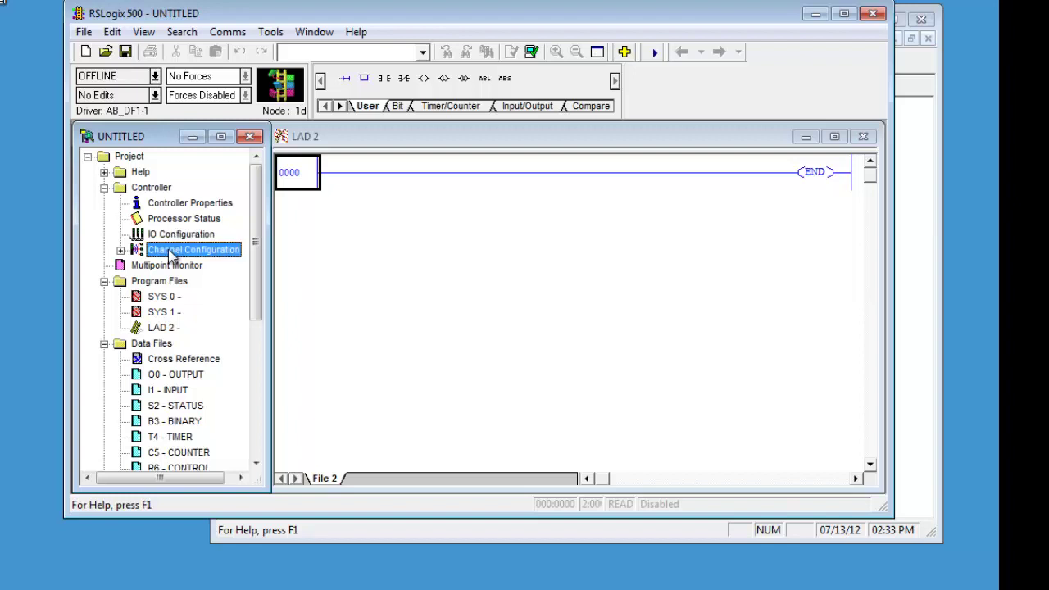
Step: Keep channel 0 in System mode and view its DF1 Full Duplex settings (19200 baud, no parity, CRC)
double_click(169, 250)
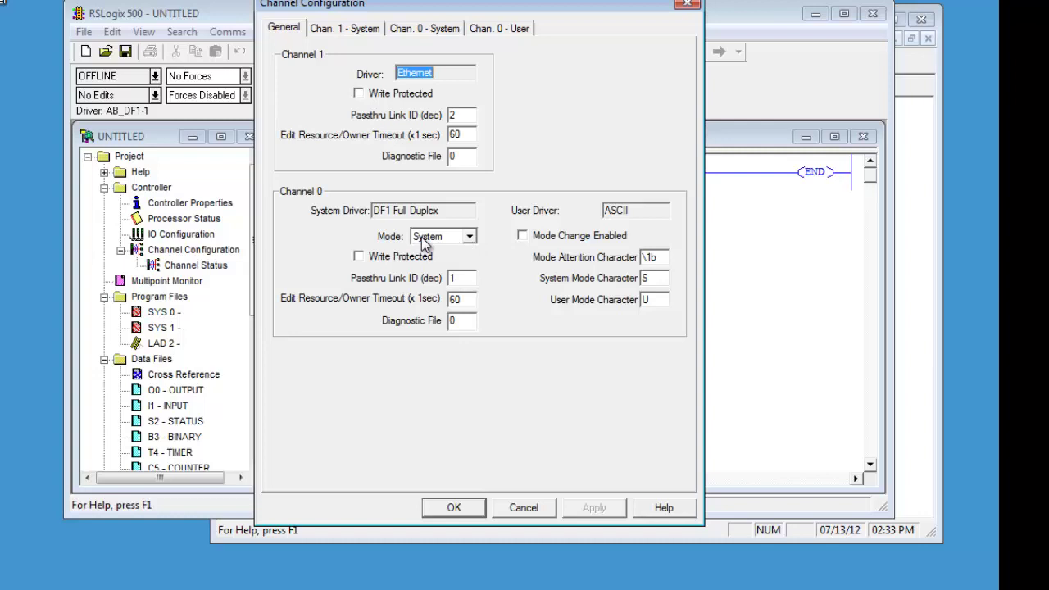
left_click(468, 236)
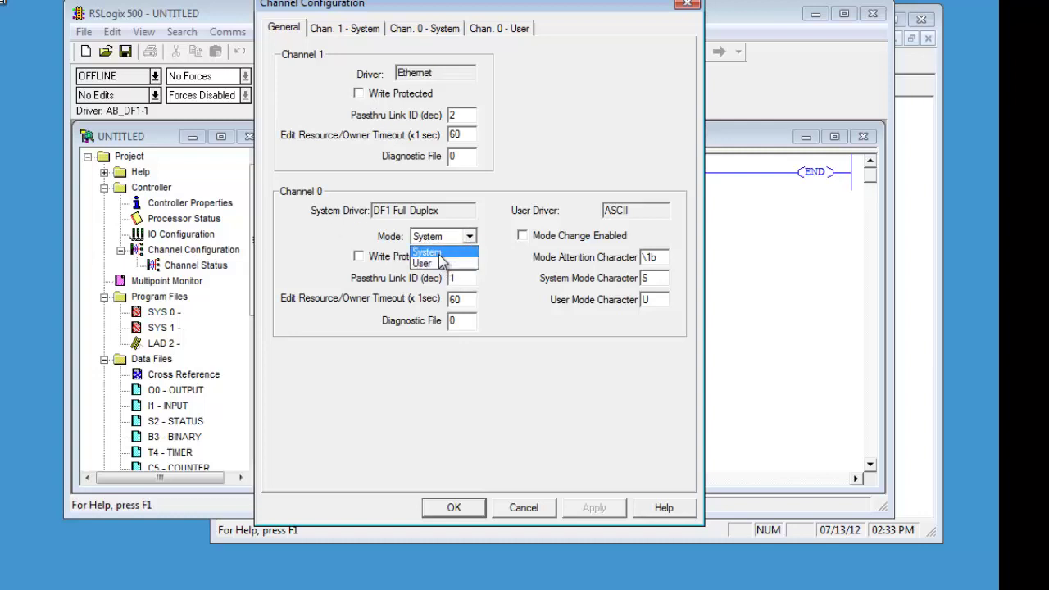
left_click(440, 252)
left_click(429, 29)
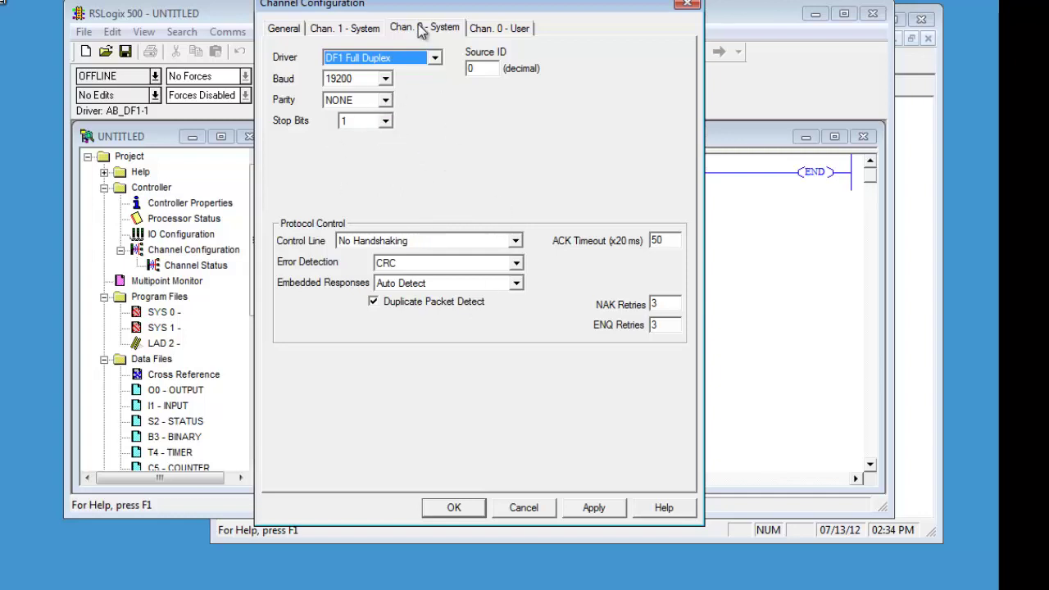
Step: Keep ASCII as channel 0's user driver
left_click(479, 31)
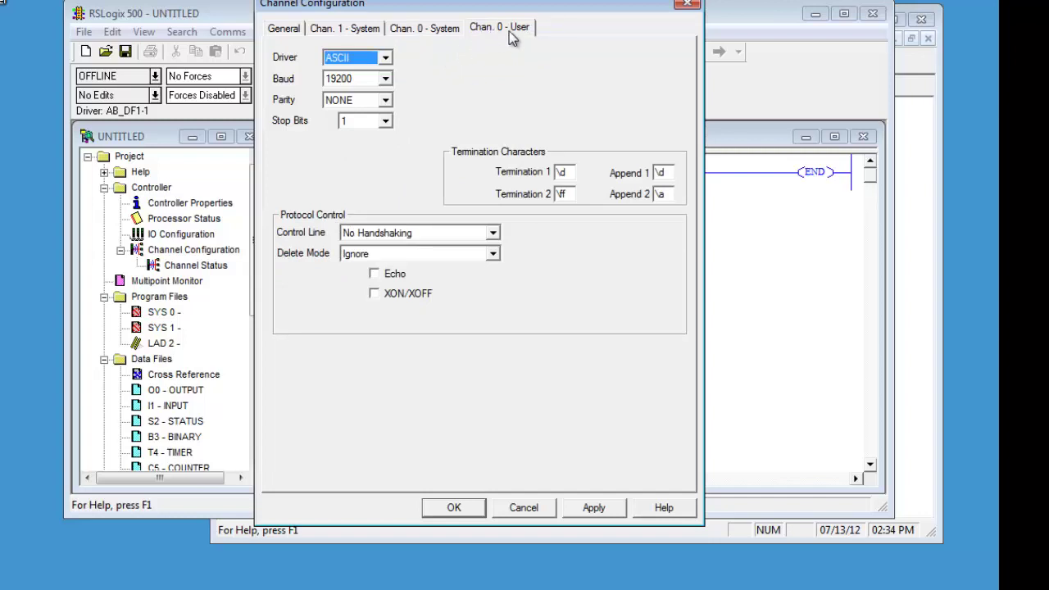
left_click(385, 59)
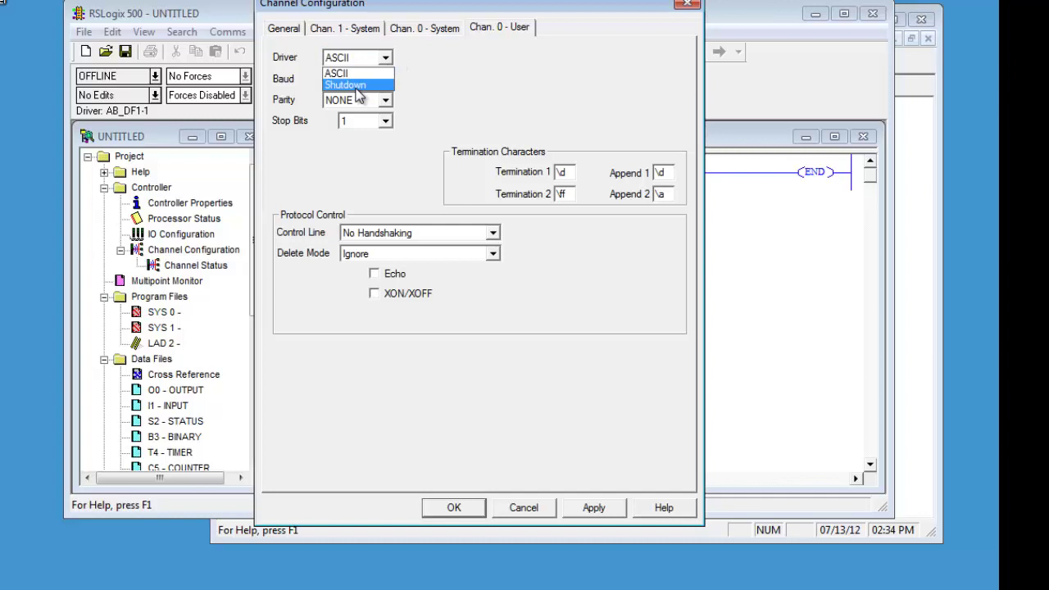
left_click(464, 64)
left_click(434, 29)
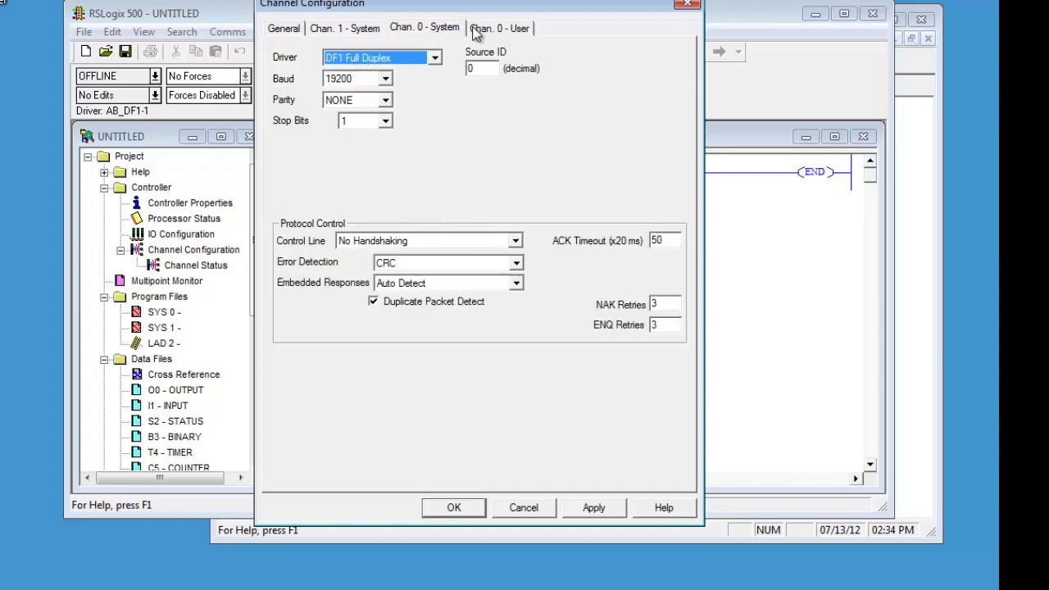
Step: Leave channel 0 in System mode and display channel 1's Ethernet settings (IP 0.0.0.0, BOOTP enabled)
left_click(289, 31)
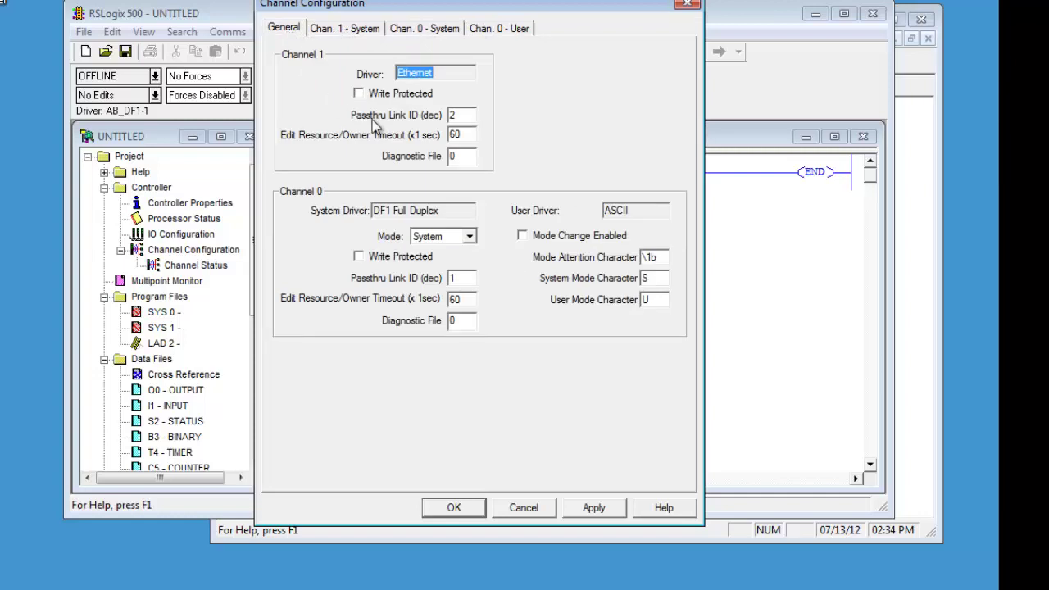
left_click(470, 236)
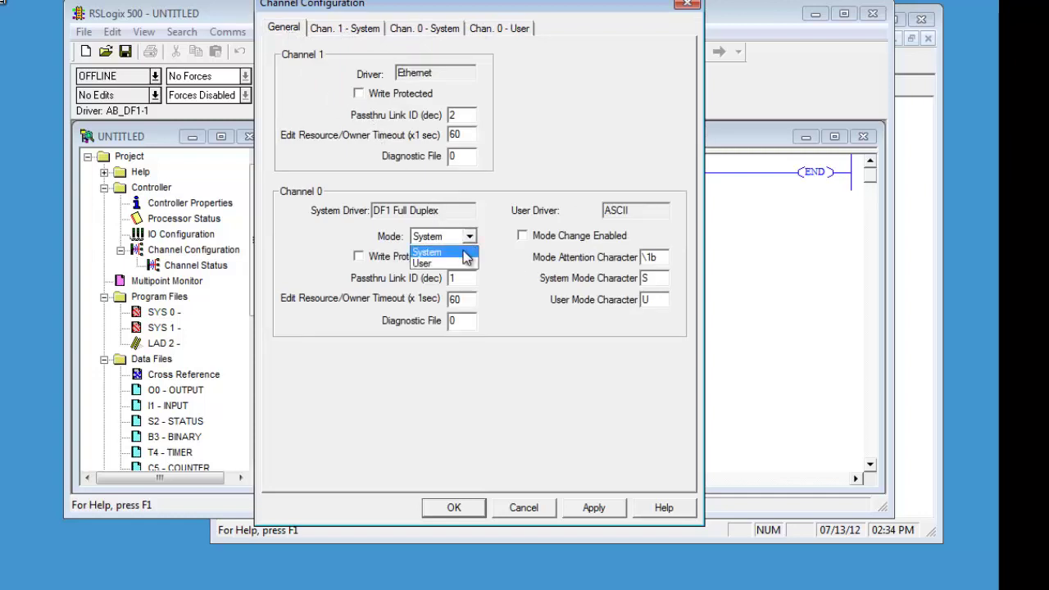
left_click(464, 252)
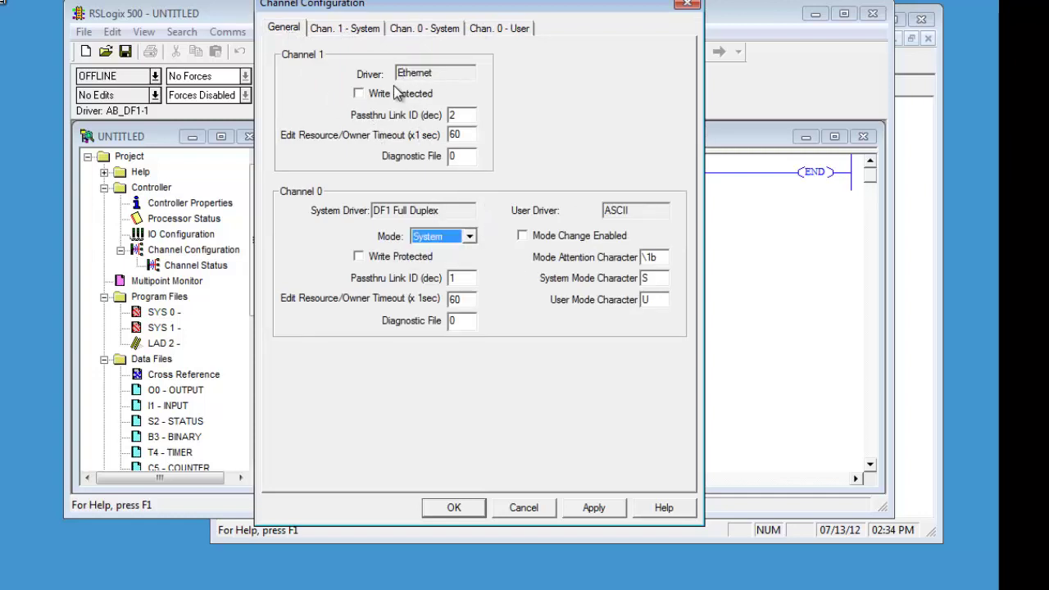
left_click(344, 27)
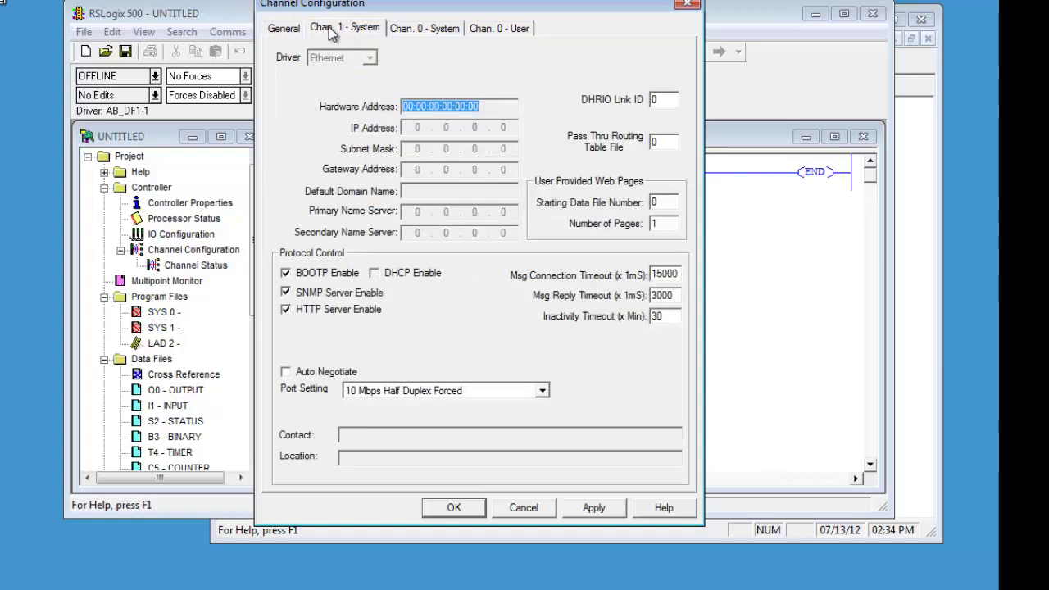
Step: Disable BOOTP and give channel 1 IP 192.168.0.44 with subnet 255.255.255.0, applying the change
left_click(285, 273)
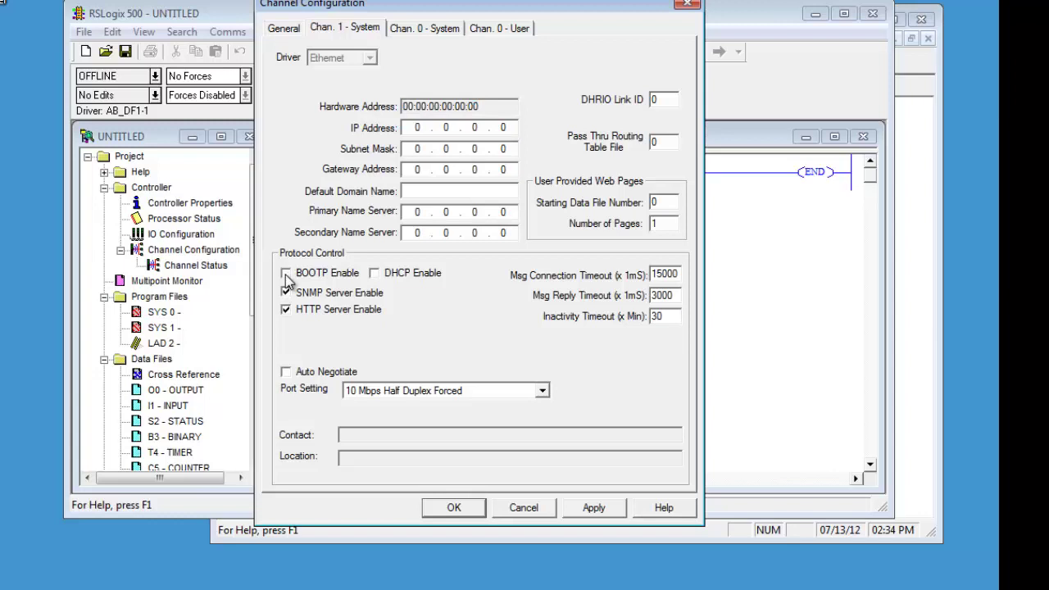
left_click(424, 127)
type("192 . 168 . ")
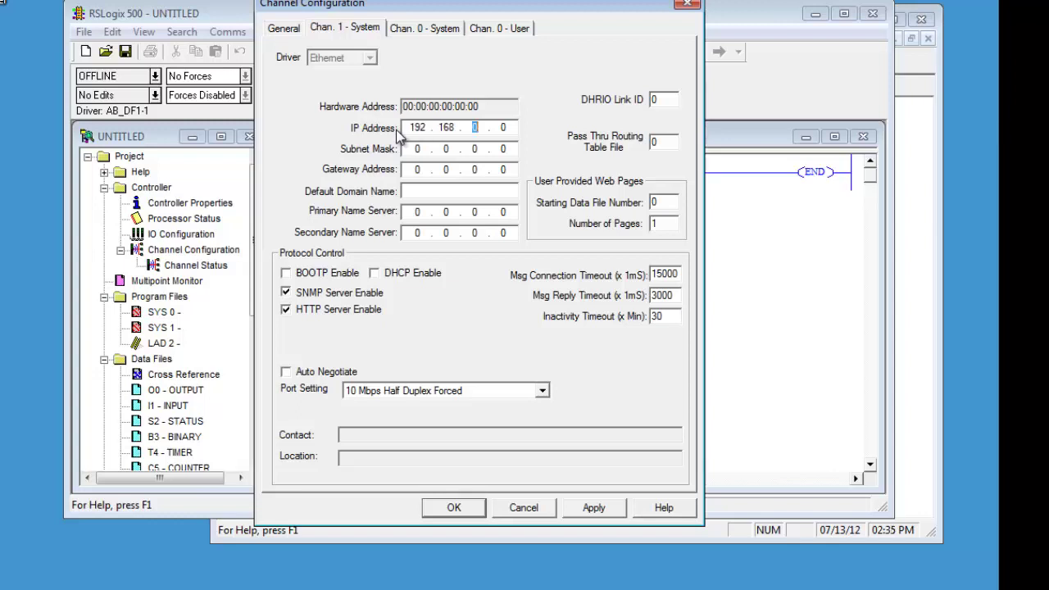
type("0")
type("255.255.")
type("255")
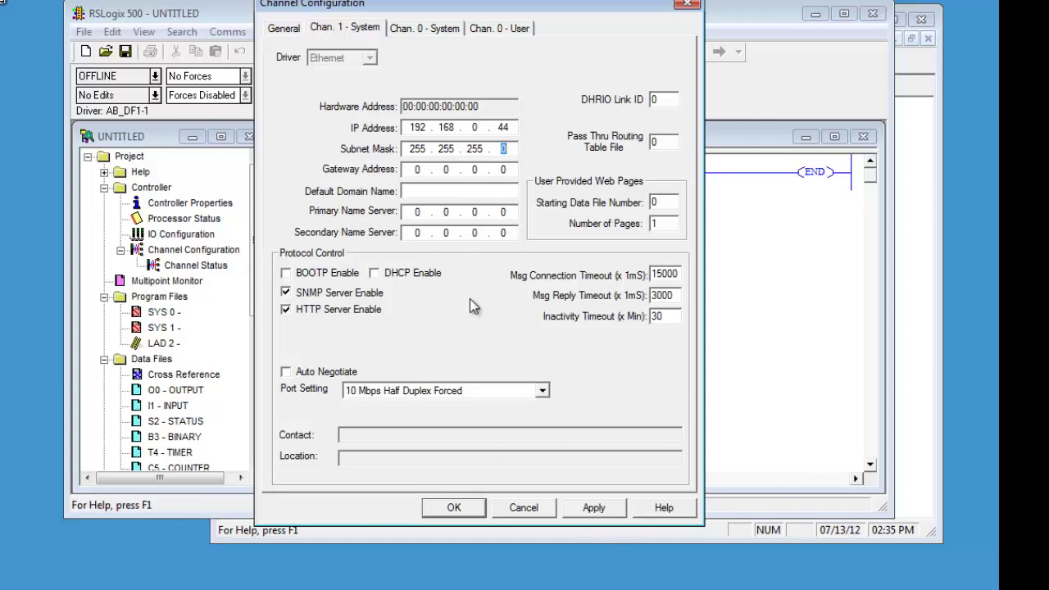
left_click(599, 511)
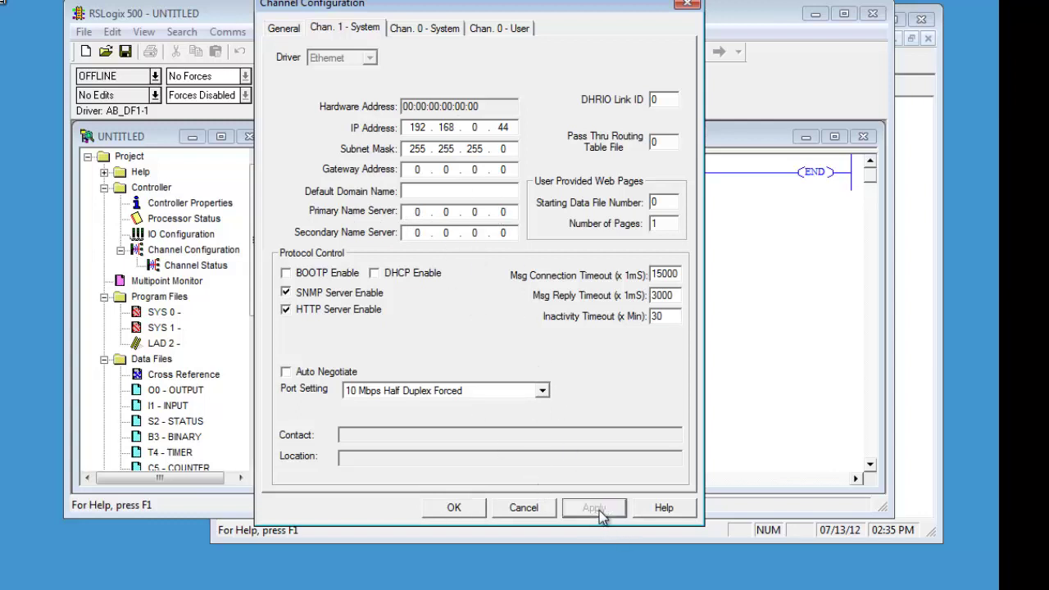
left_click(454, 508)
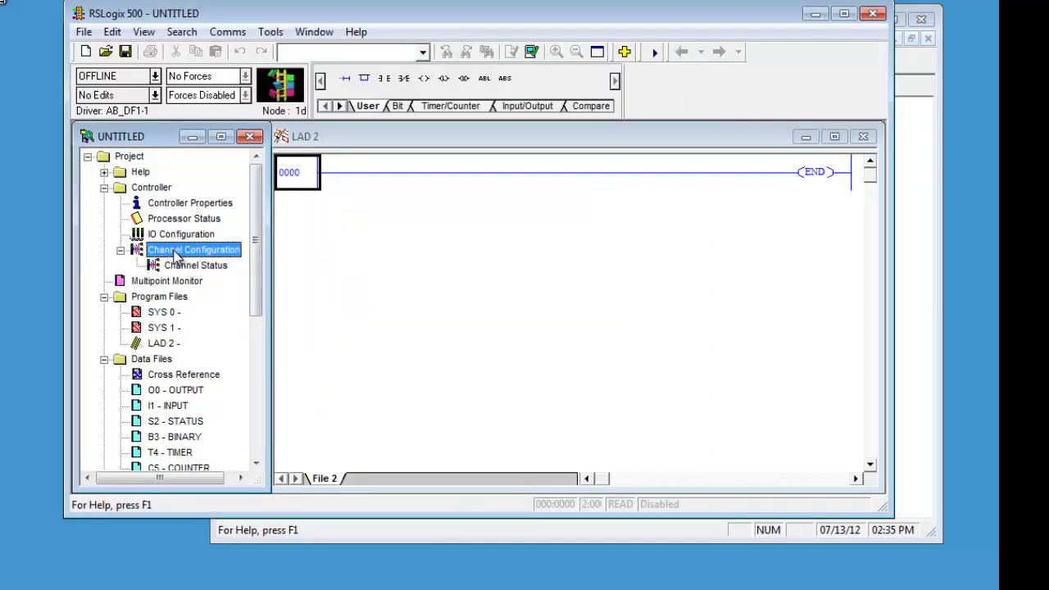
Step: Open I/O Configuration and request Read IO Config from the online processor
left_click(229, 32)
left_click(229, 33)
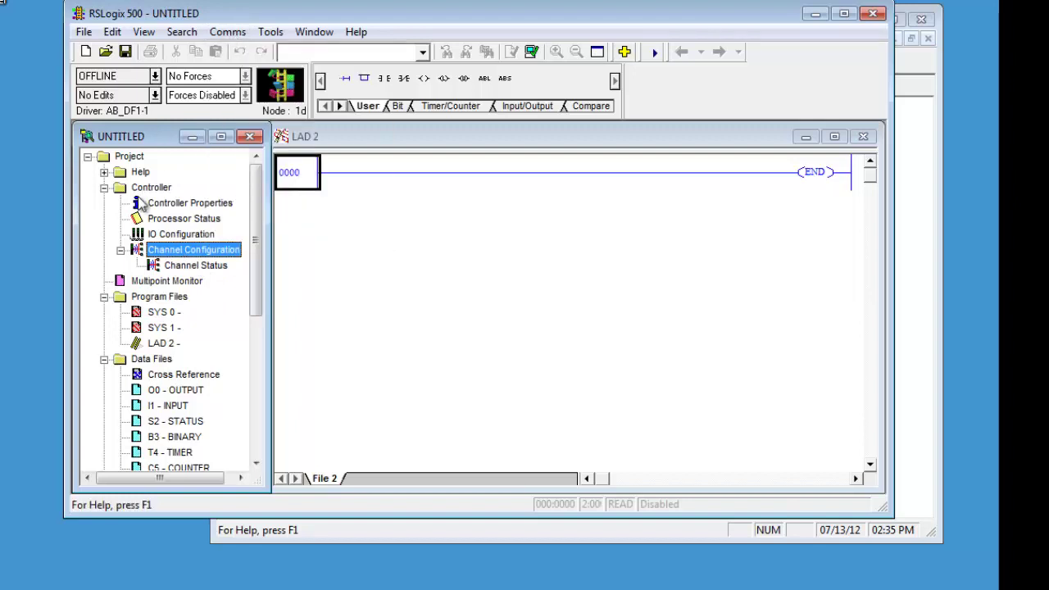
double_click(168, 236)
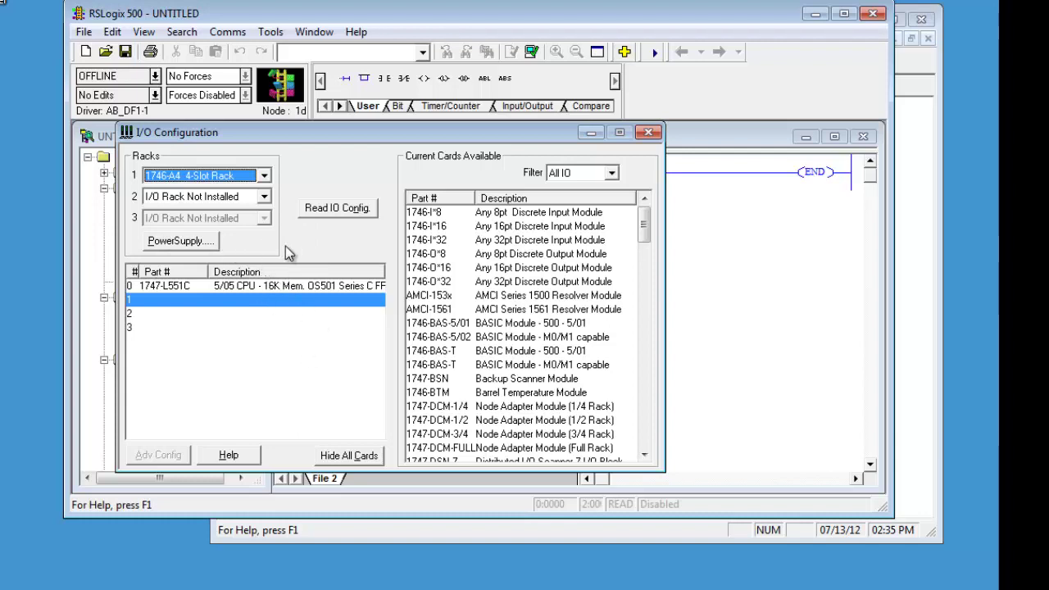
left_click(332, 210)
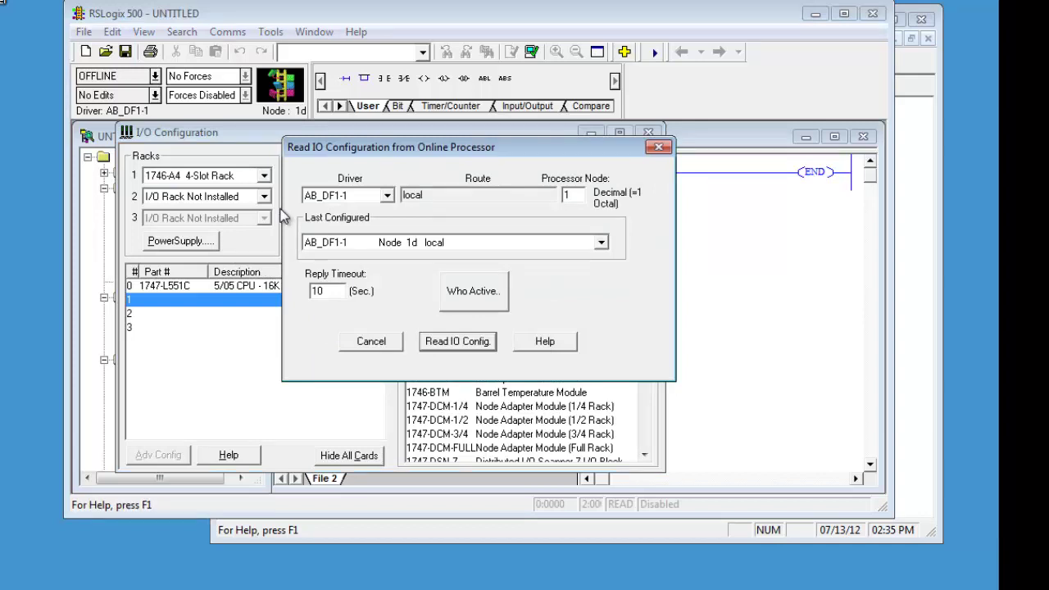
Step: Read the rack's modules over driver AB_DF1-1, finding 1746-NI04I and 1746-NO4V cards
left_click(386, 197)
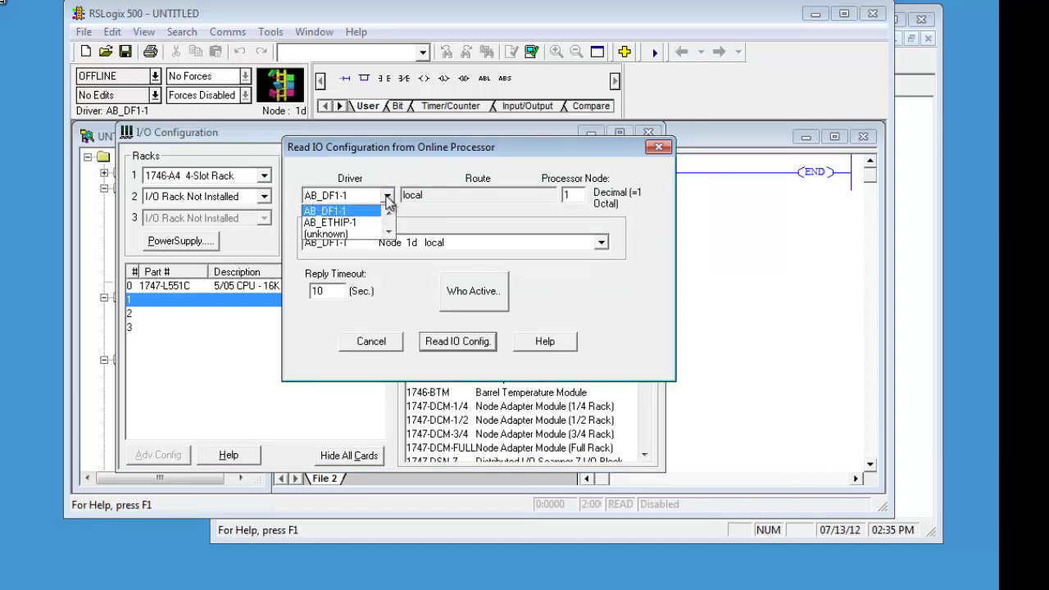
left_click(340, 211)
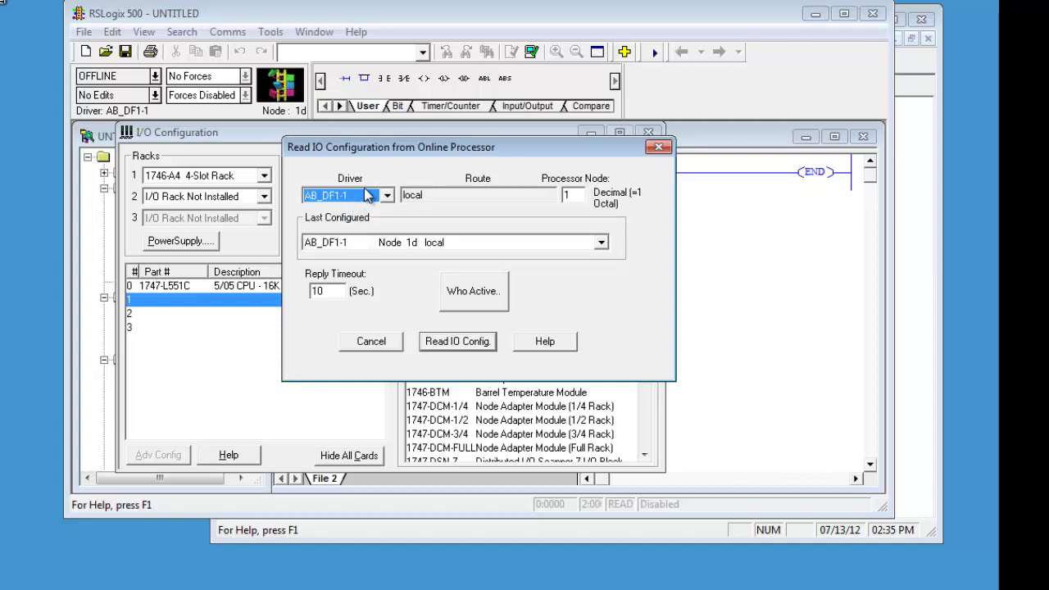
left_click(445, 345)
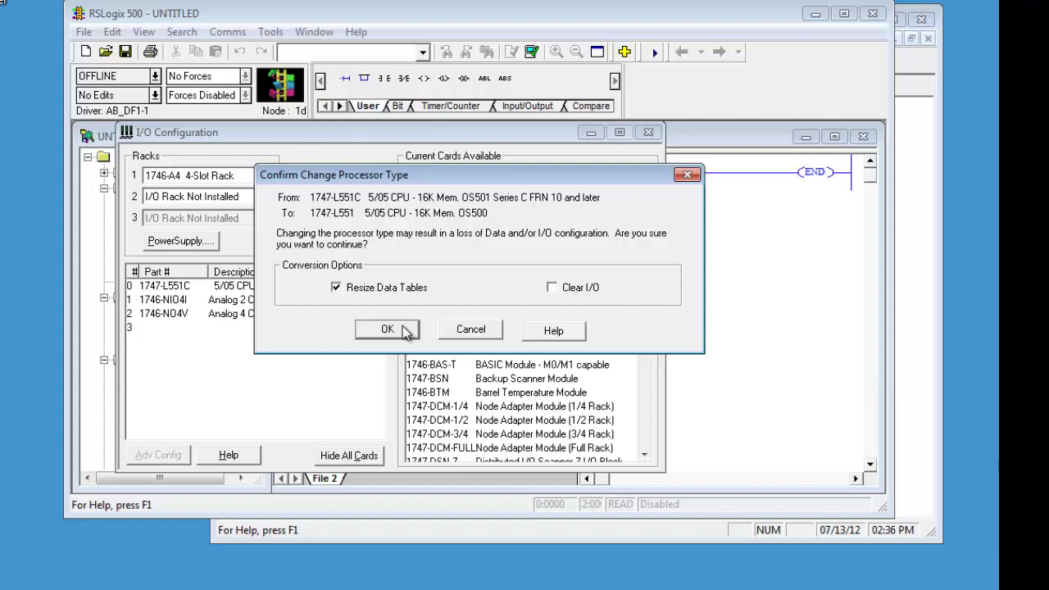
Step: Accept the change to 1747-L551 OS500, review the 1746-NO4V in slot 2, and close I/O Configuration
left_click(387, 330)
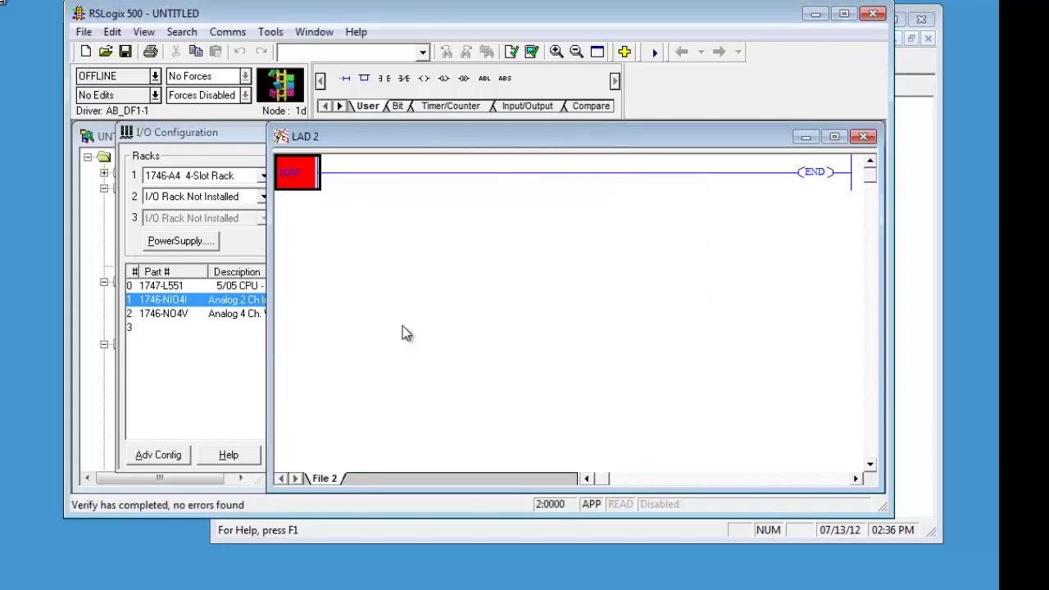
left_click(239, 138)
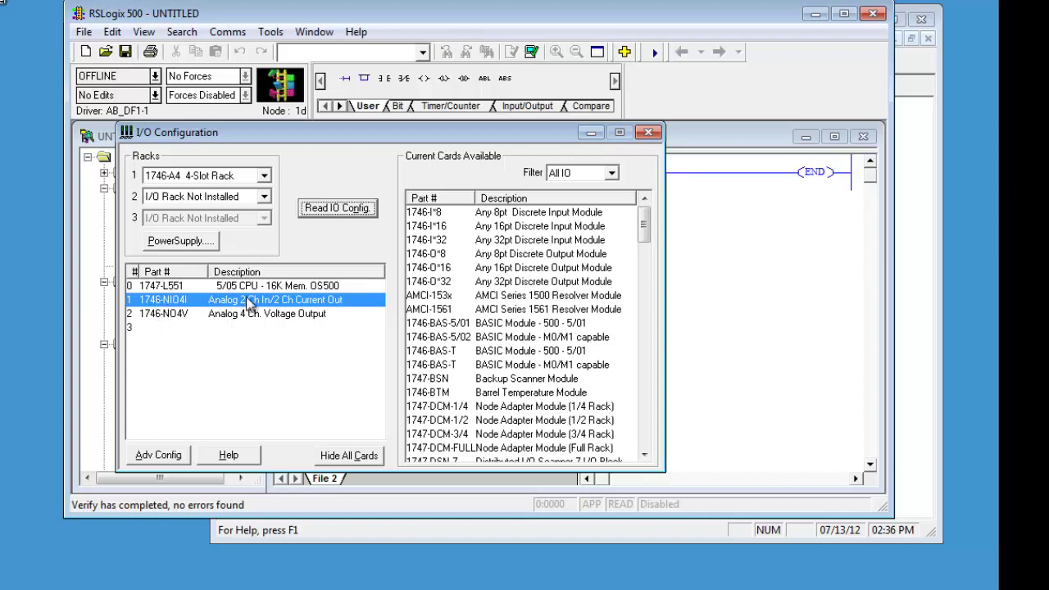
left_click(178, 320)
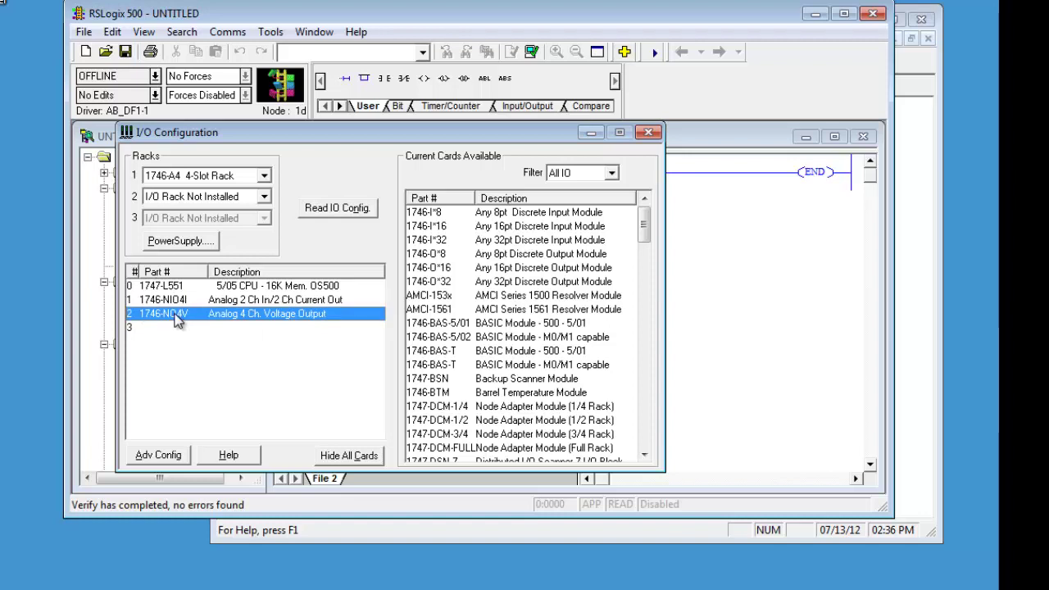
left_click(649, 133)
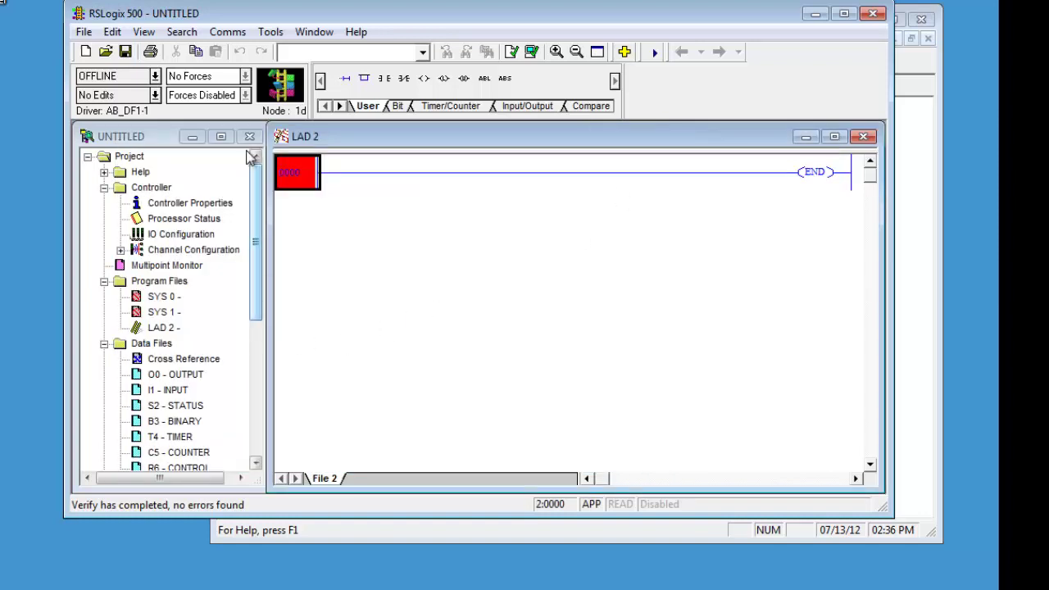
Step: In System Communications, browse AB_DF1-1, target the SLC-5/05 at node 01, and download
left_click(230, 33)
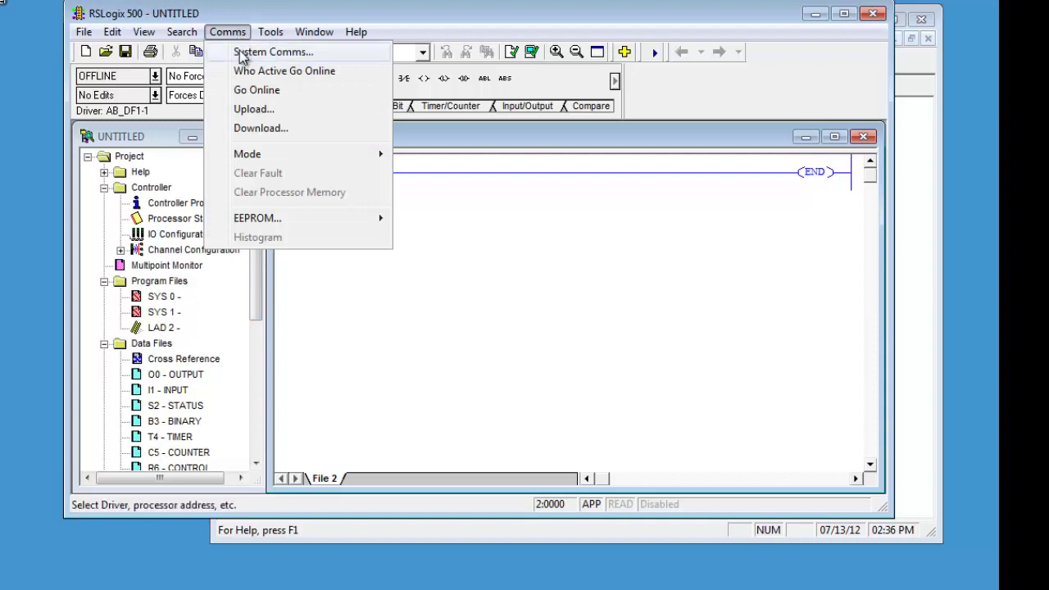
left_click(240, 53)
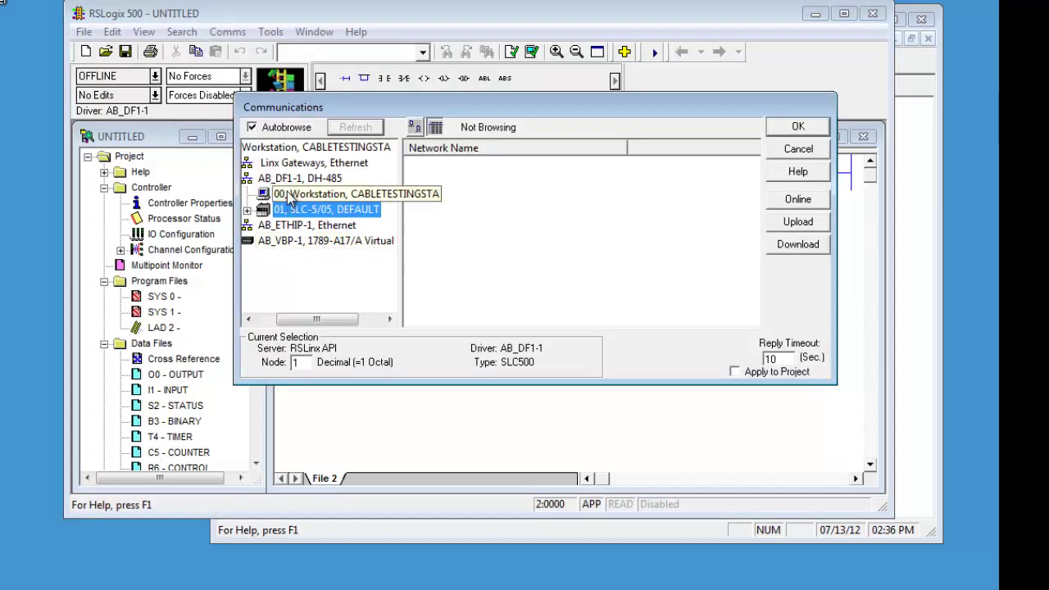
left_click(289, 178)
left_click(284, 211)
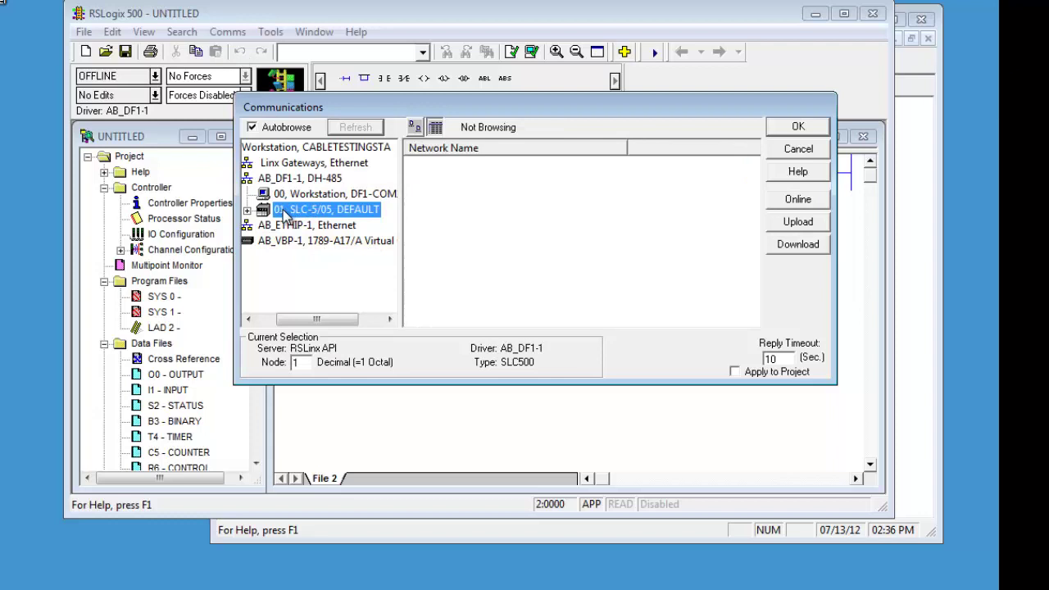
left_click(291, 179)
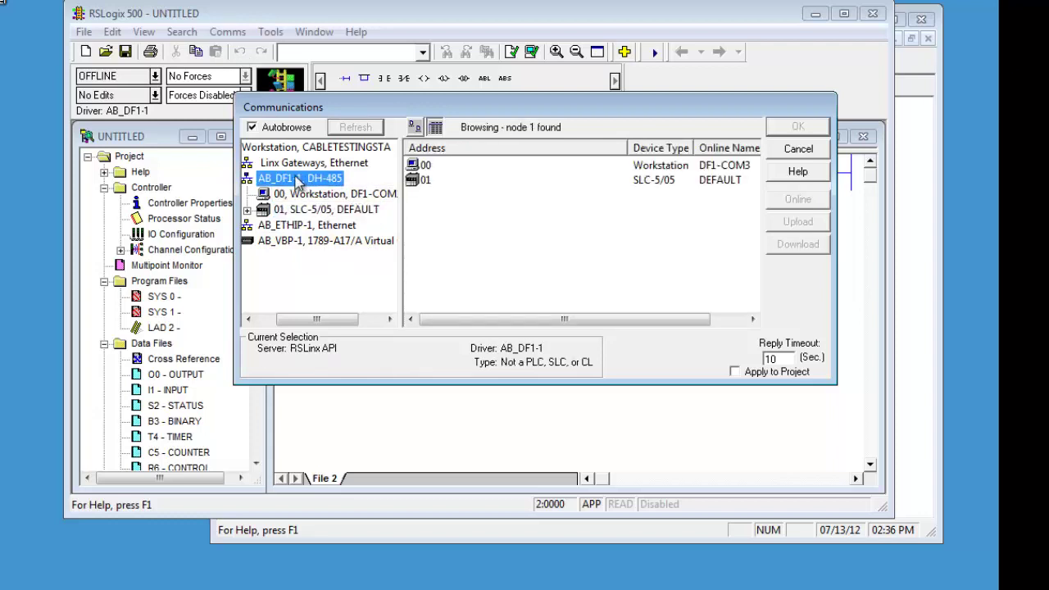
left_click_drag(281, 319, 265, 319)
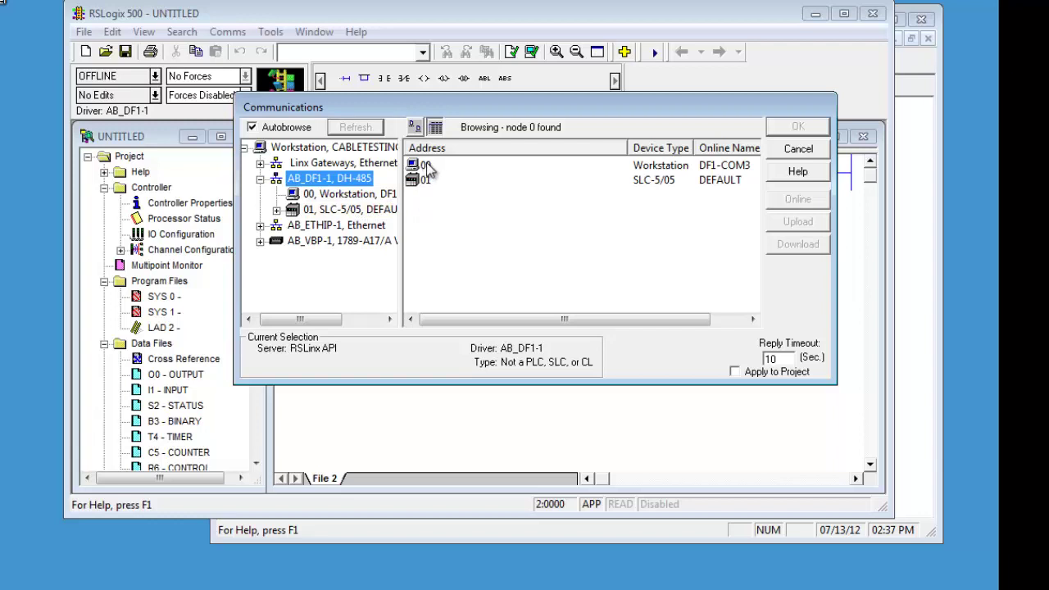
left_click_drag(628, 150, 484, 155)
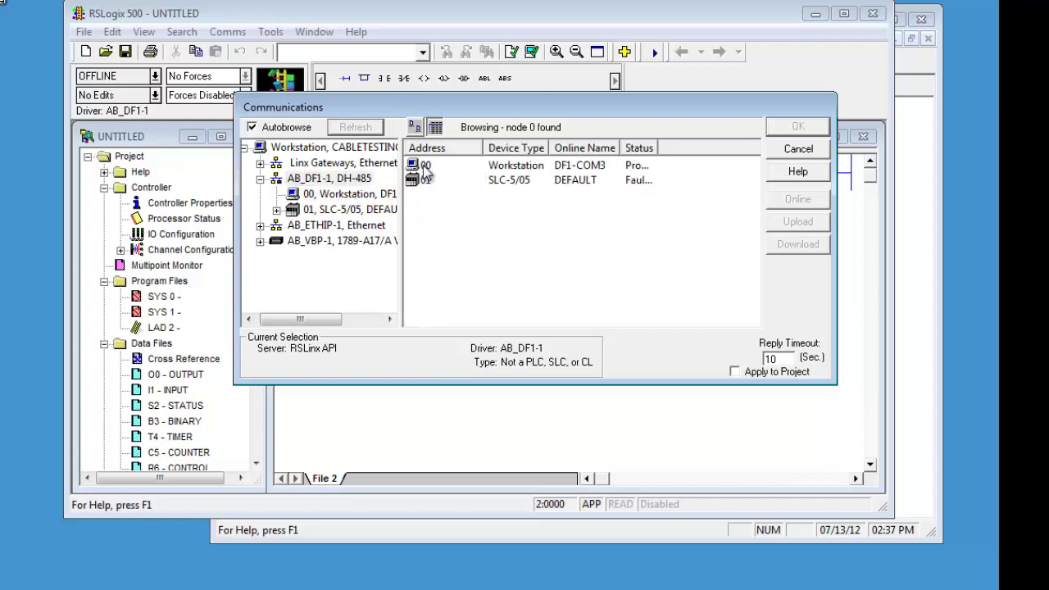
left_click(424, 180)
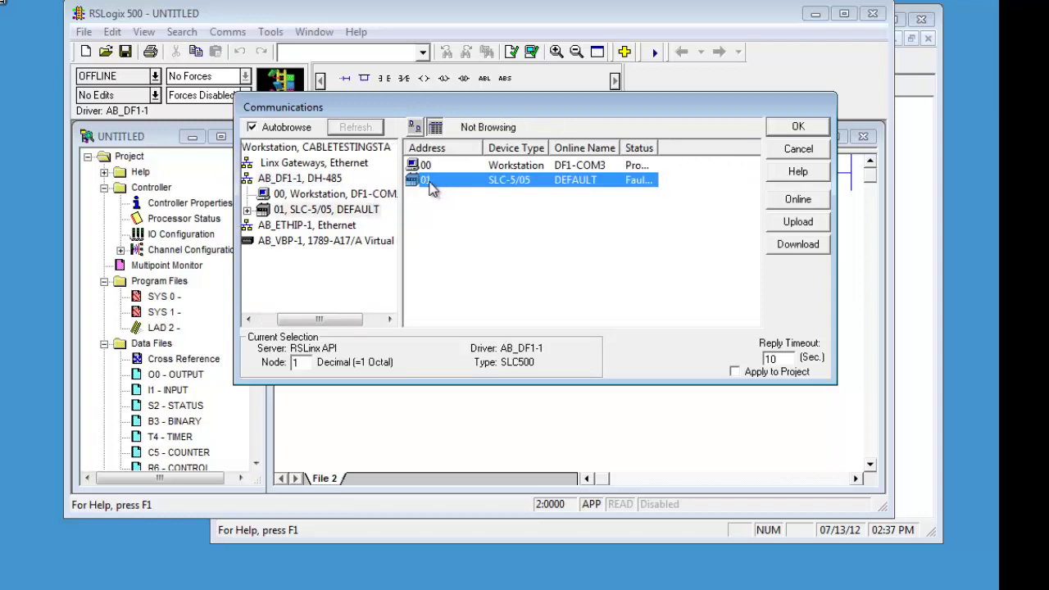
left_click(798, 245)
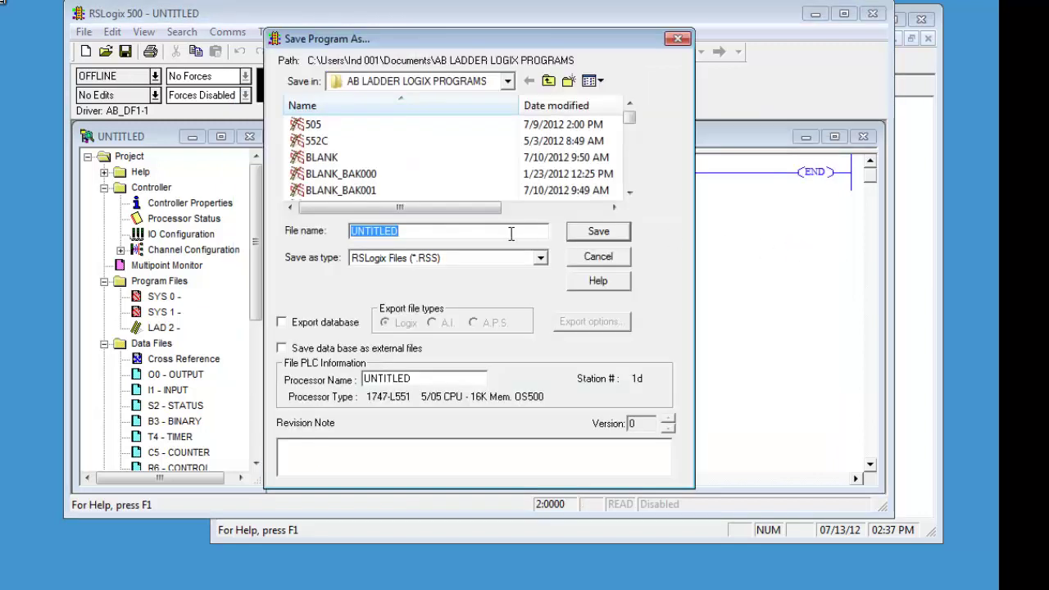
Step: Save the project under the name test, then confirm the download to the processor
type("t")
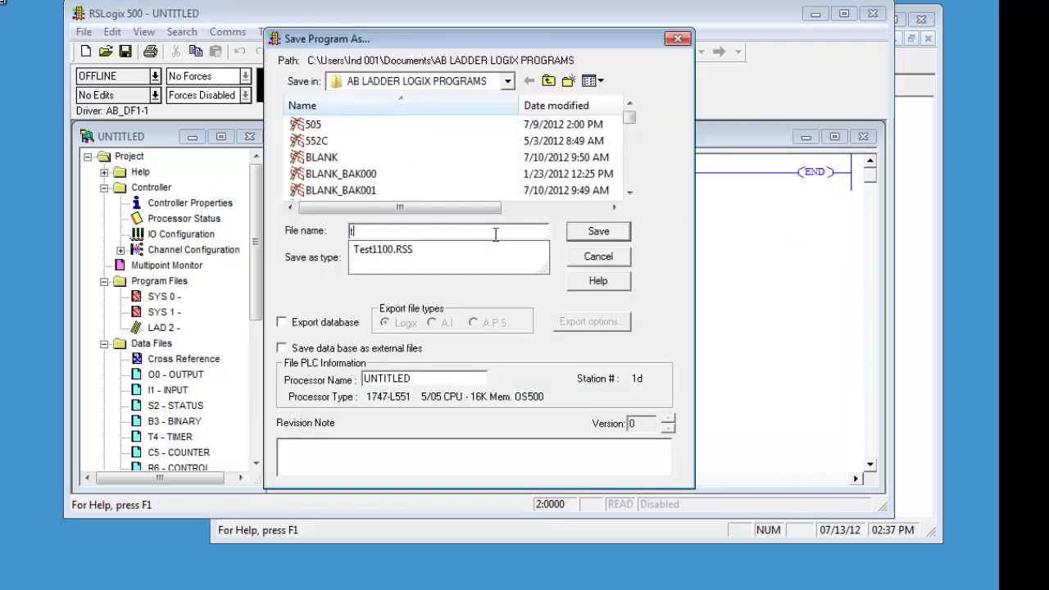
type("est")
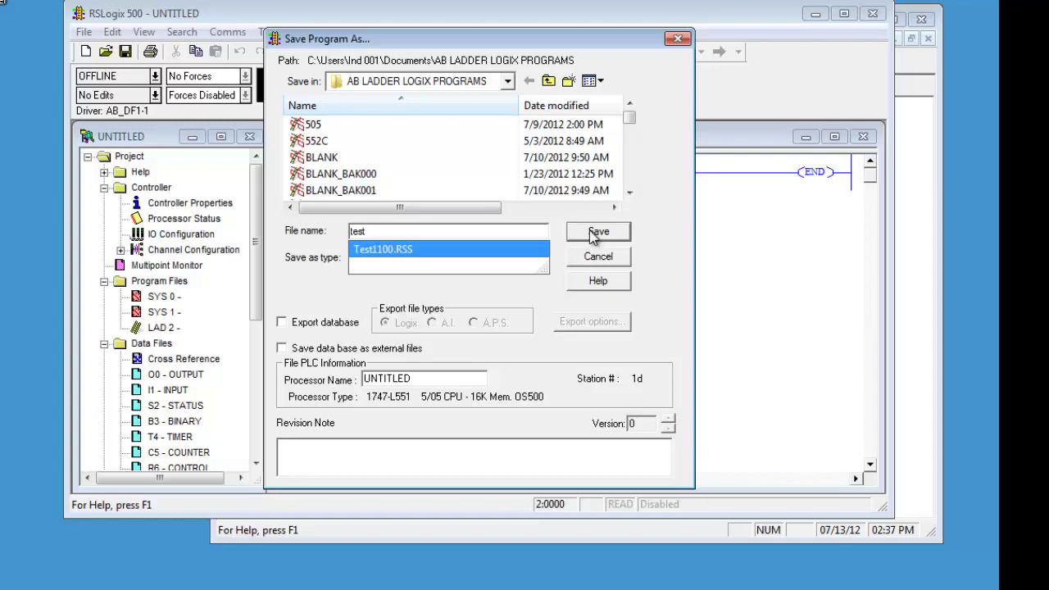
left_click(593, 231)
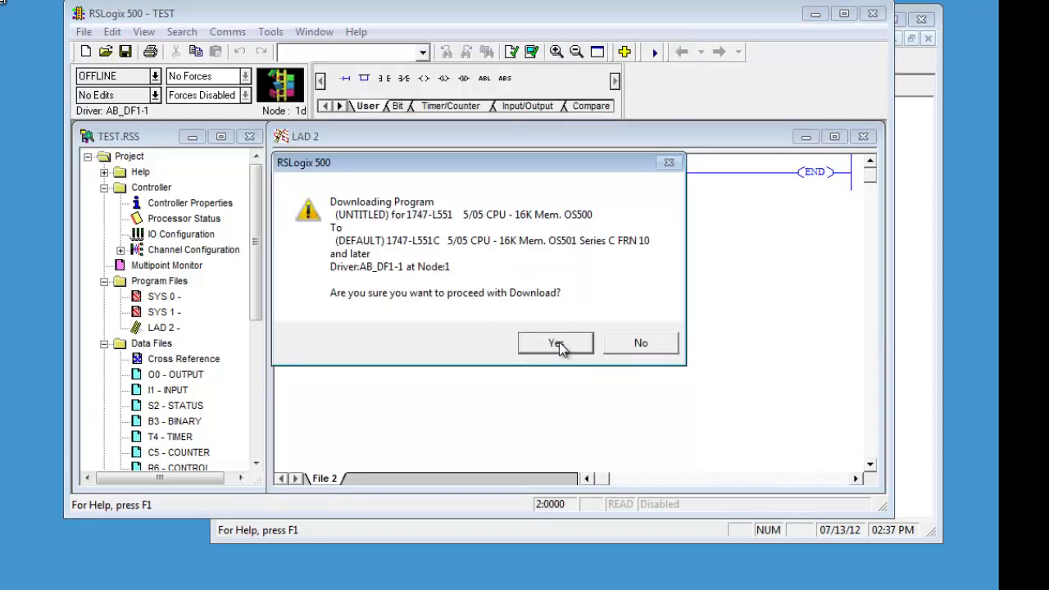
left_click(558, 344)
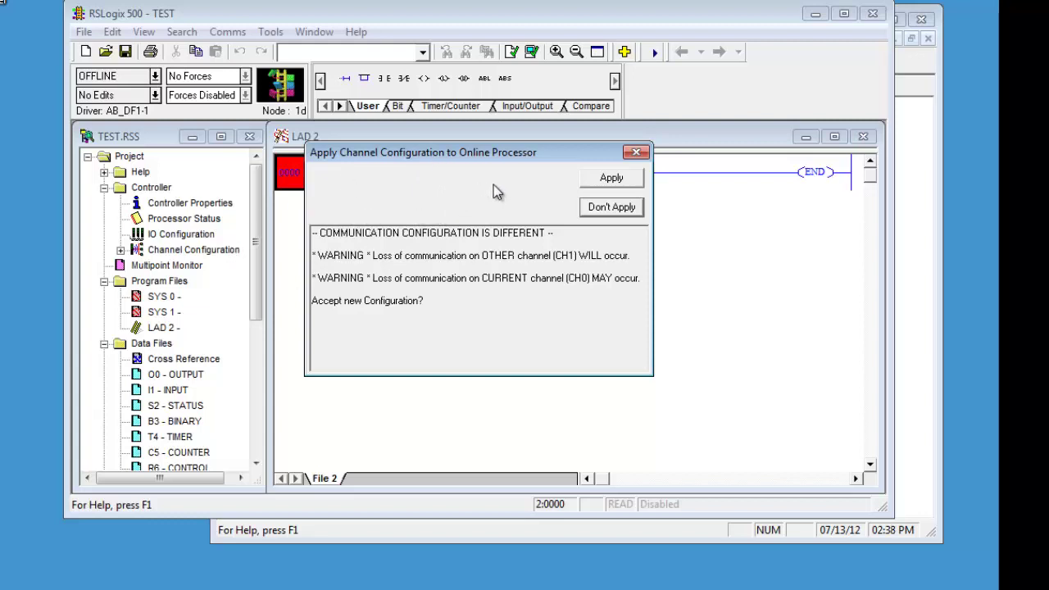
Step: Apply the new channel configuration to the processor and go online in Program mode
left_click(607, 179)
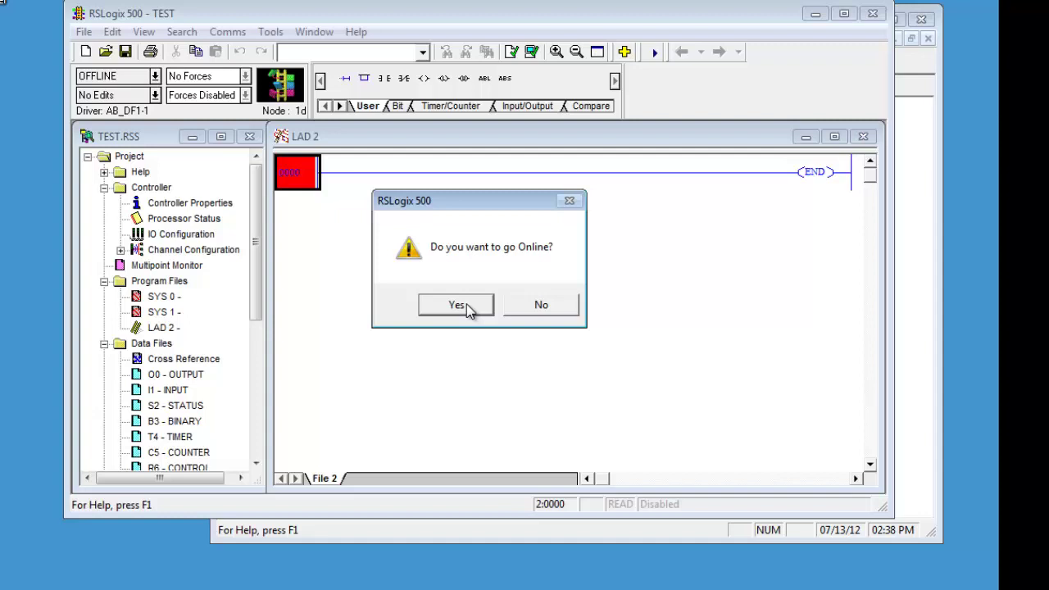
left_click(467, 309)
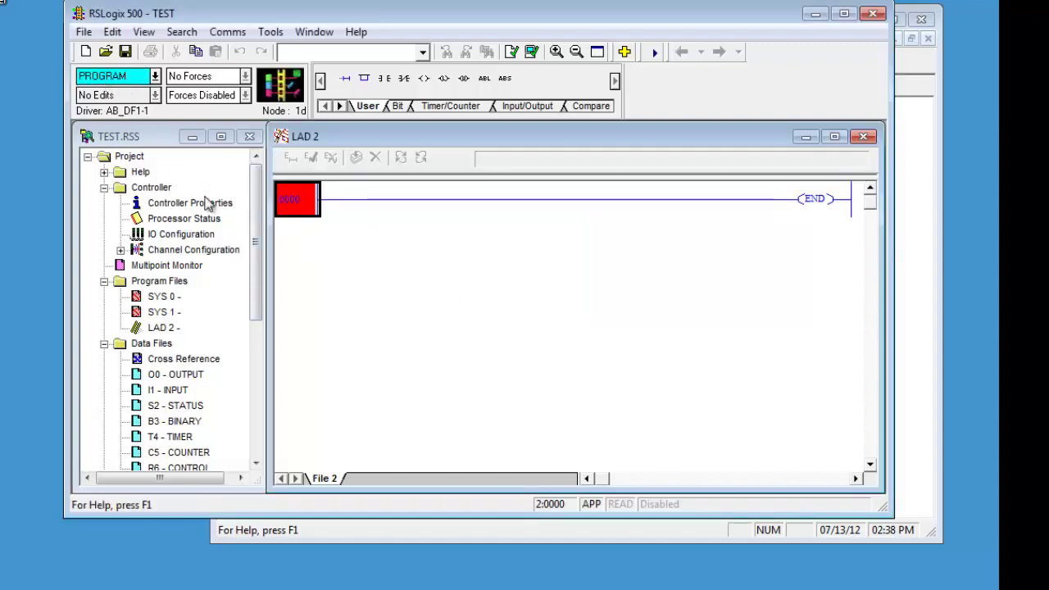
left_click(174, 236)
double_click(175, 237)
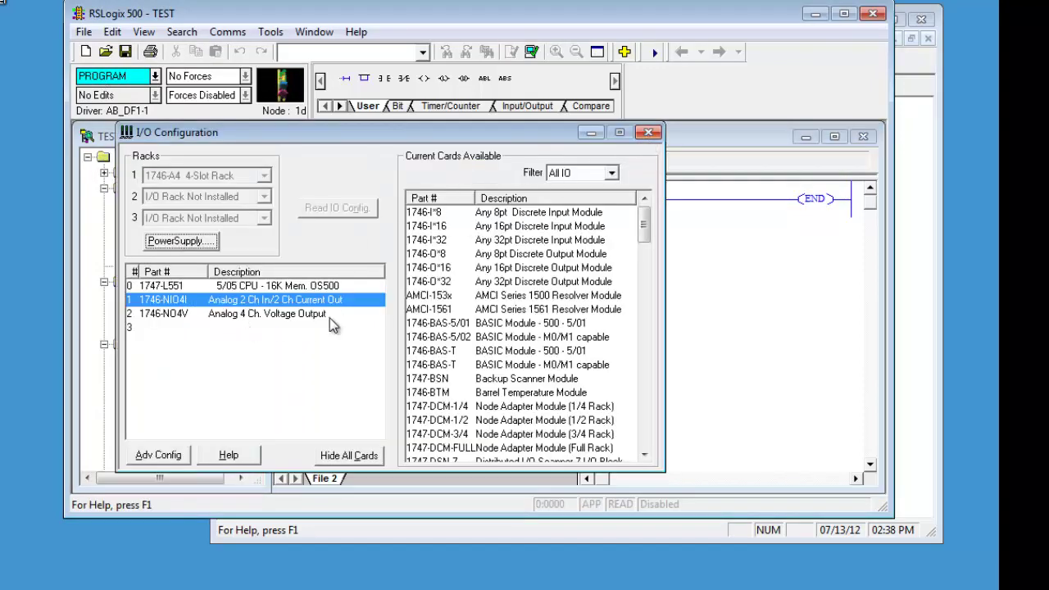
left_click(648, 133)
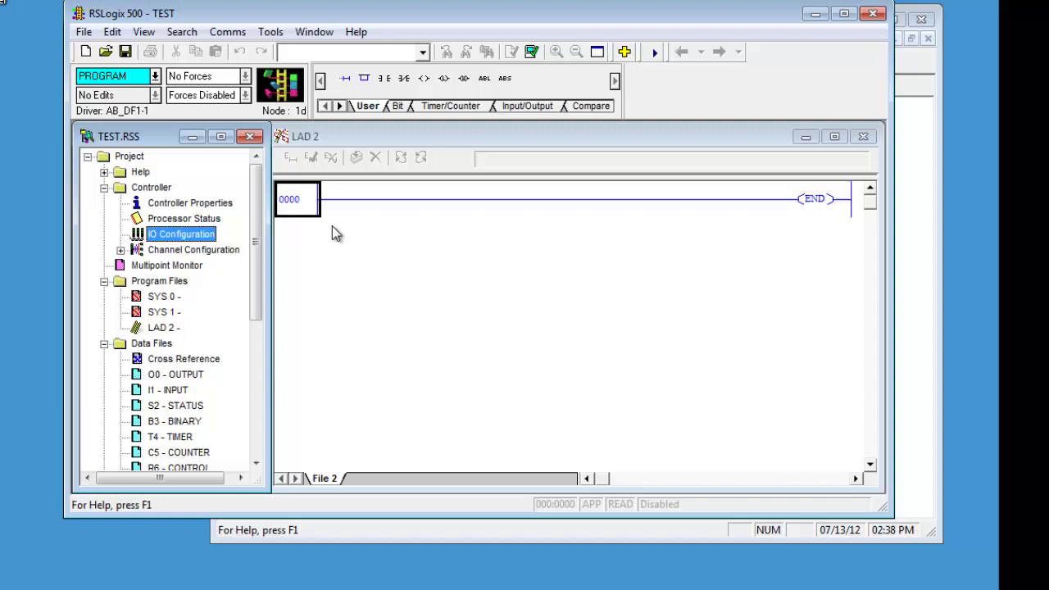
left_click(195, 250)
double_click(195, 251)
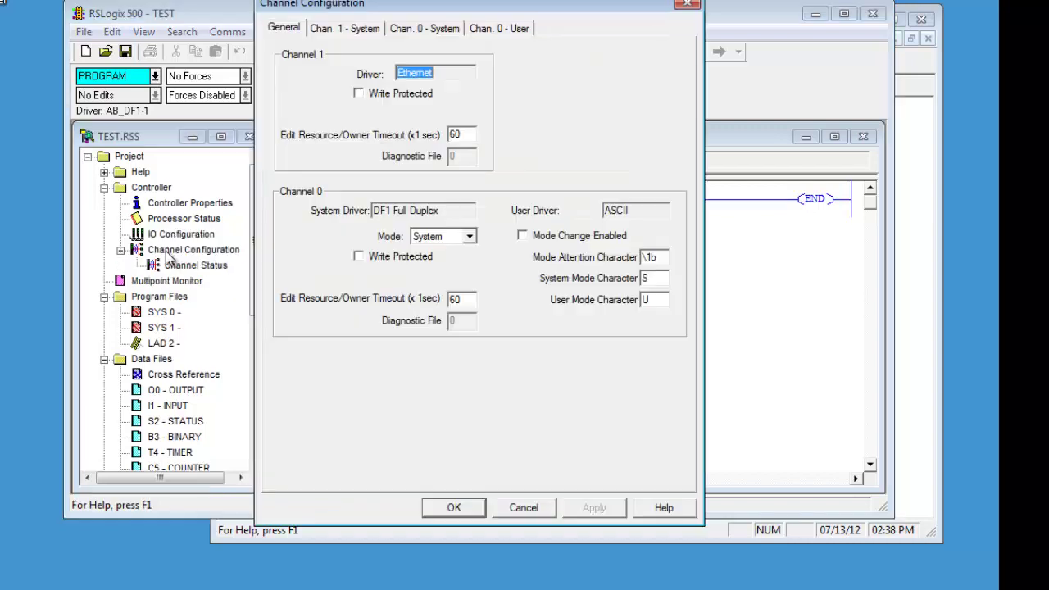
left_click(356, 30)
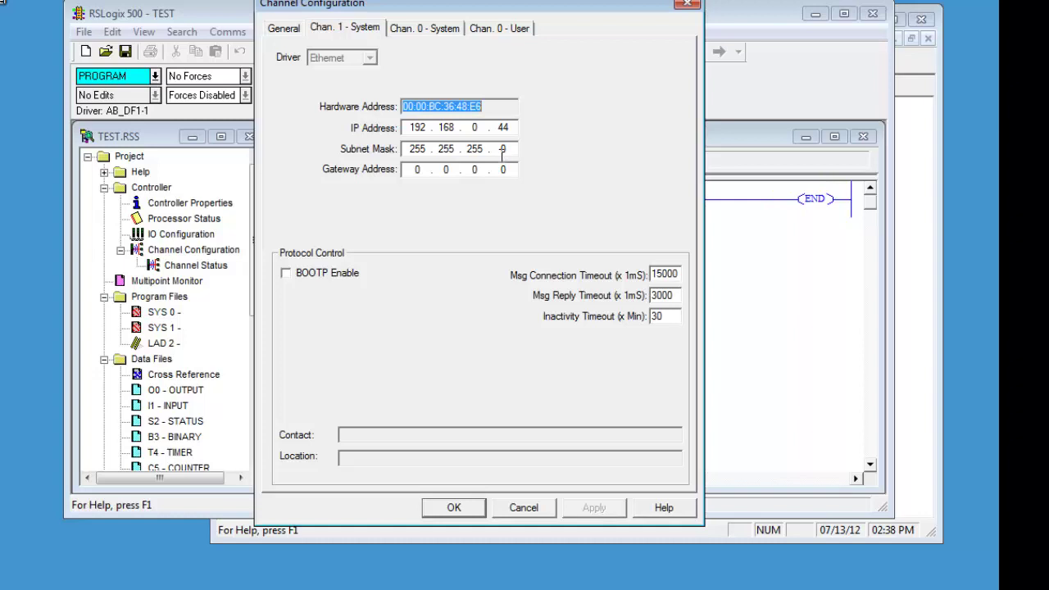
left_click(408, 31)
left_click(491, 33)
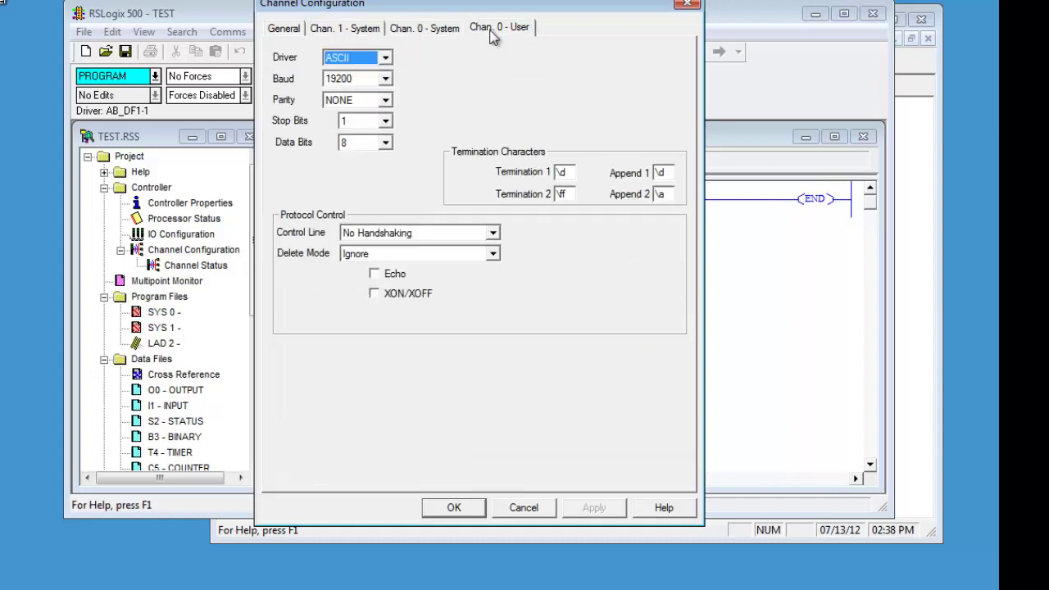
left_click(423, 31)
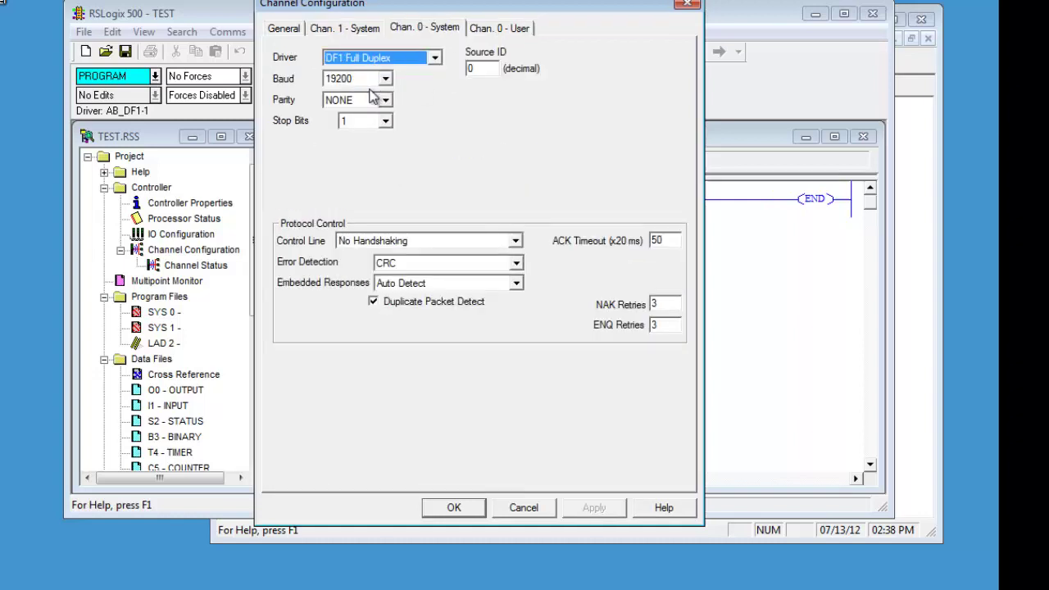
left_click(285, 30)
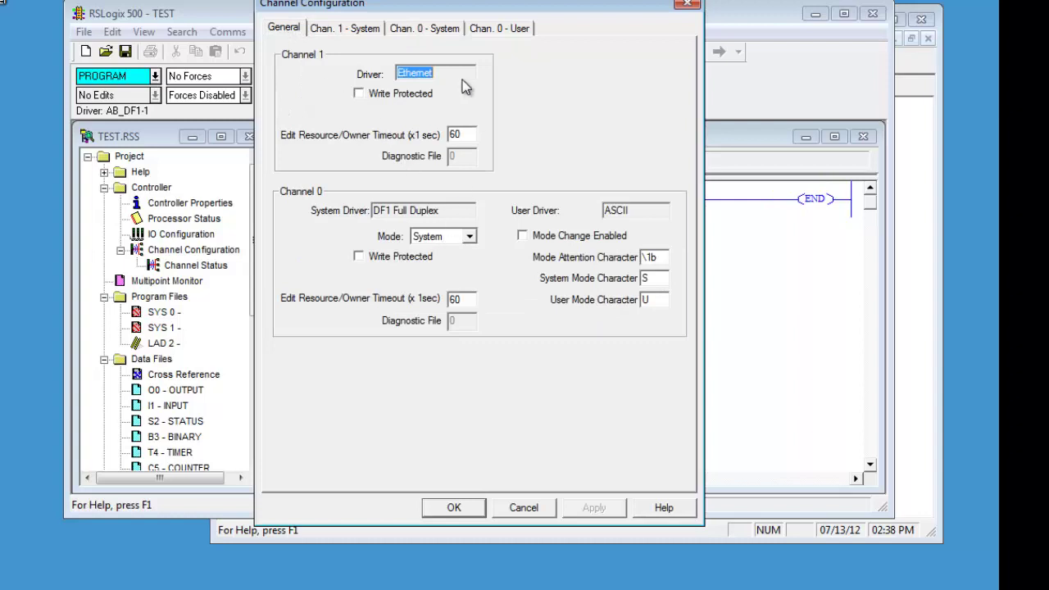
left_click(437, 30)
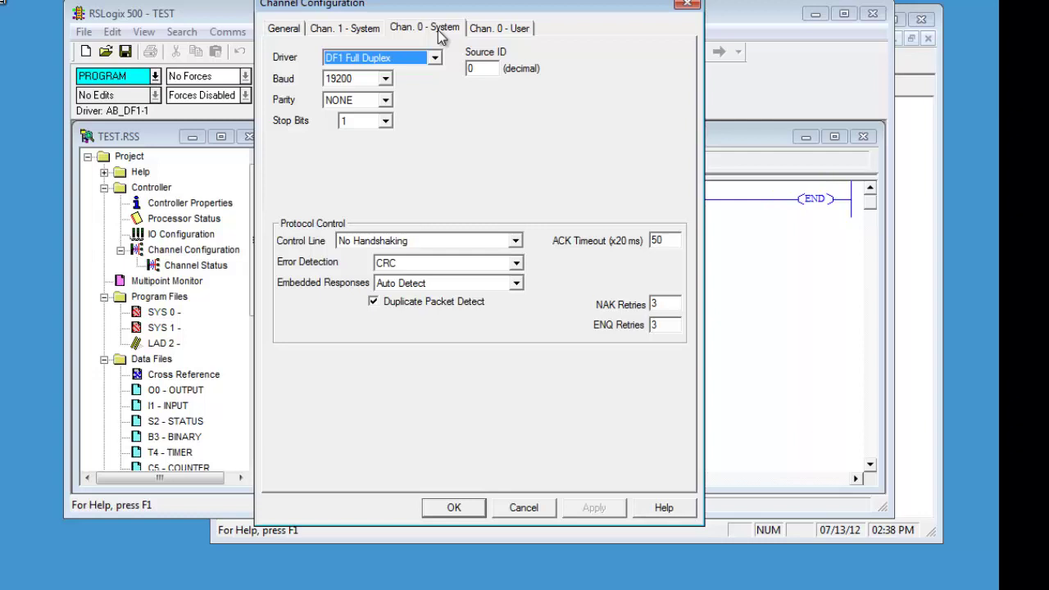
left_click(282, 30)
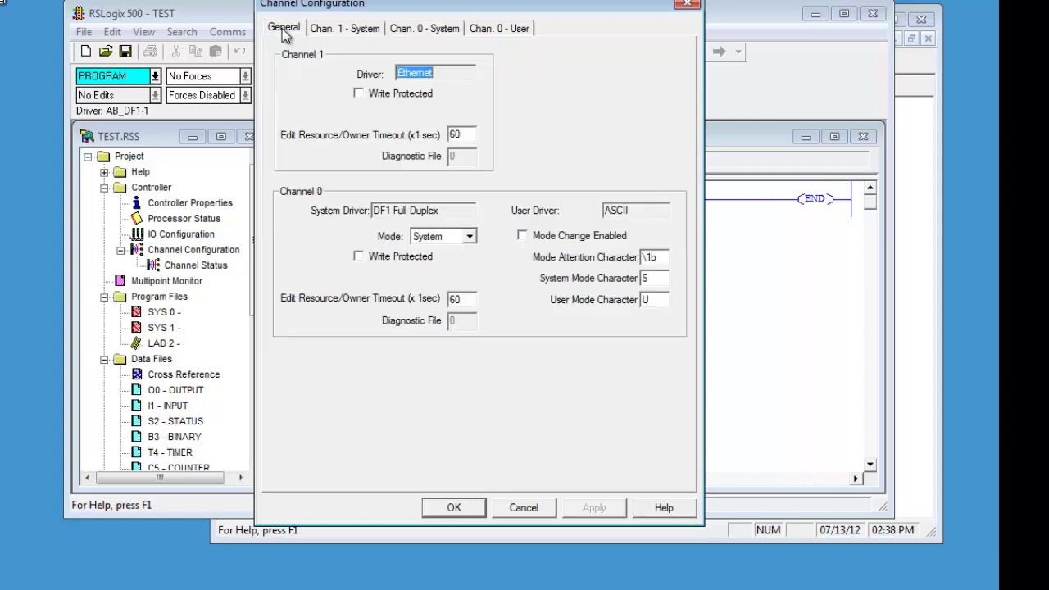
left_click(524, 507)
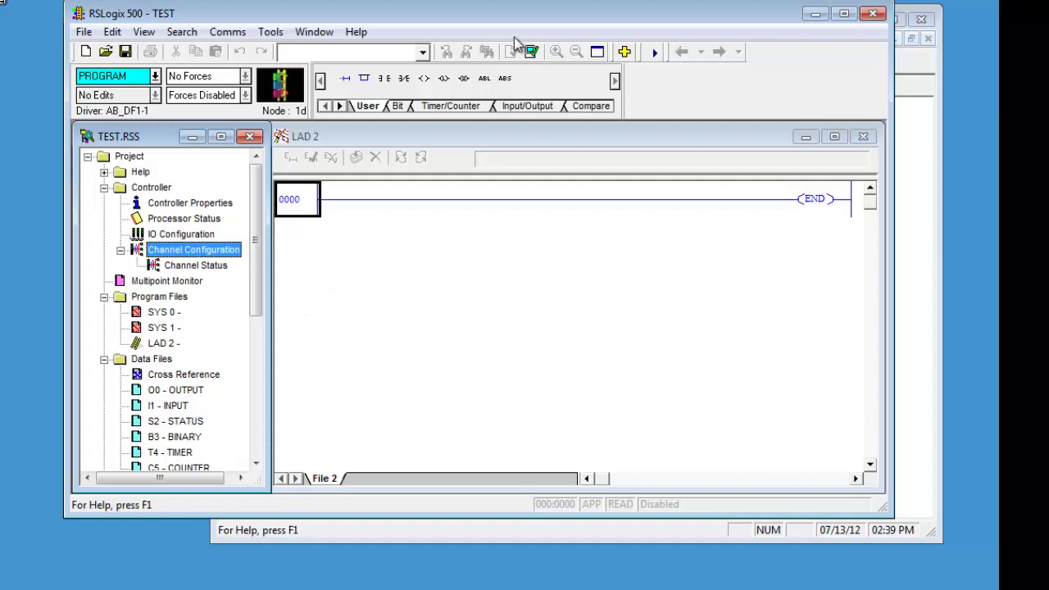
left_click(815, 18)
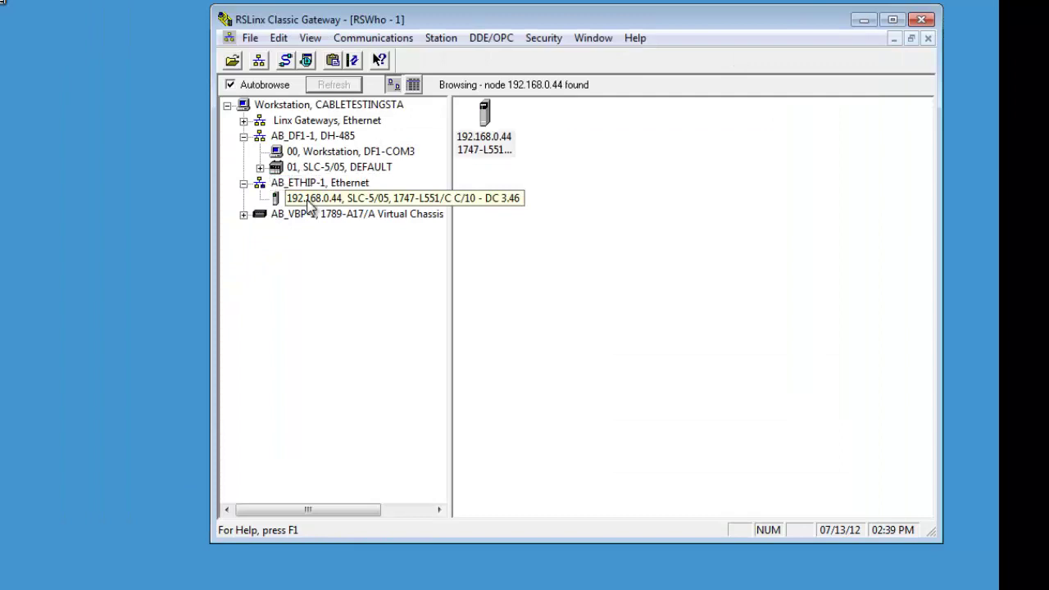
left_click(368, 201)
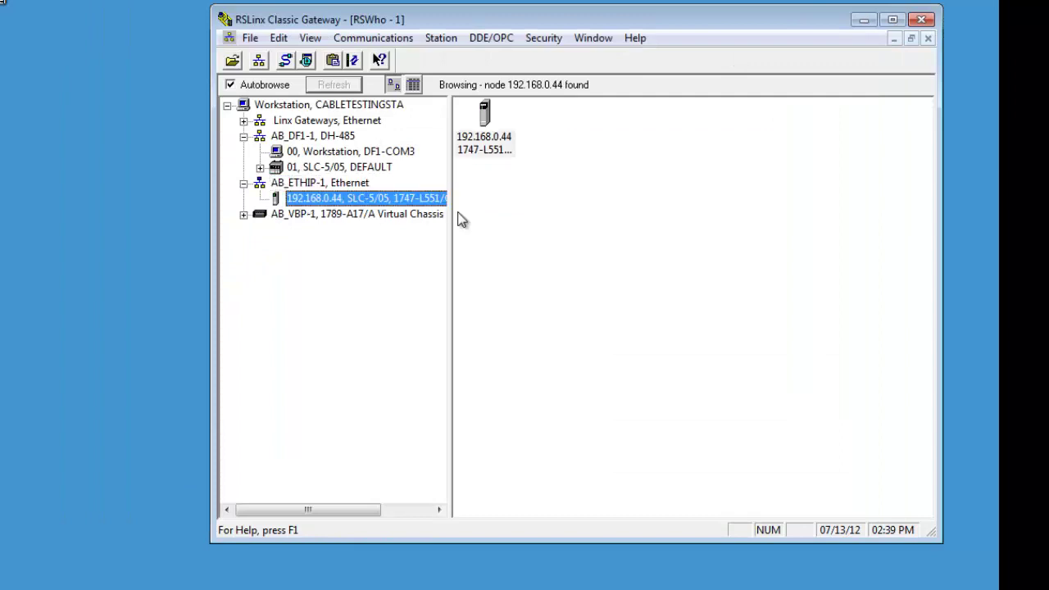
left_click(295, 168)
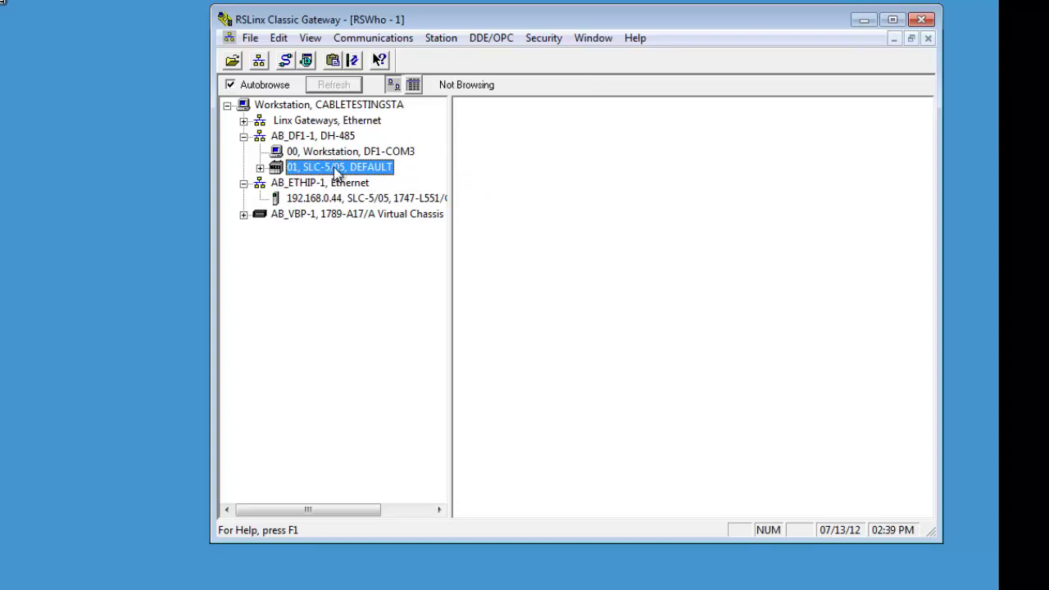
left_click(311, 202)
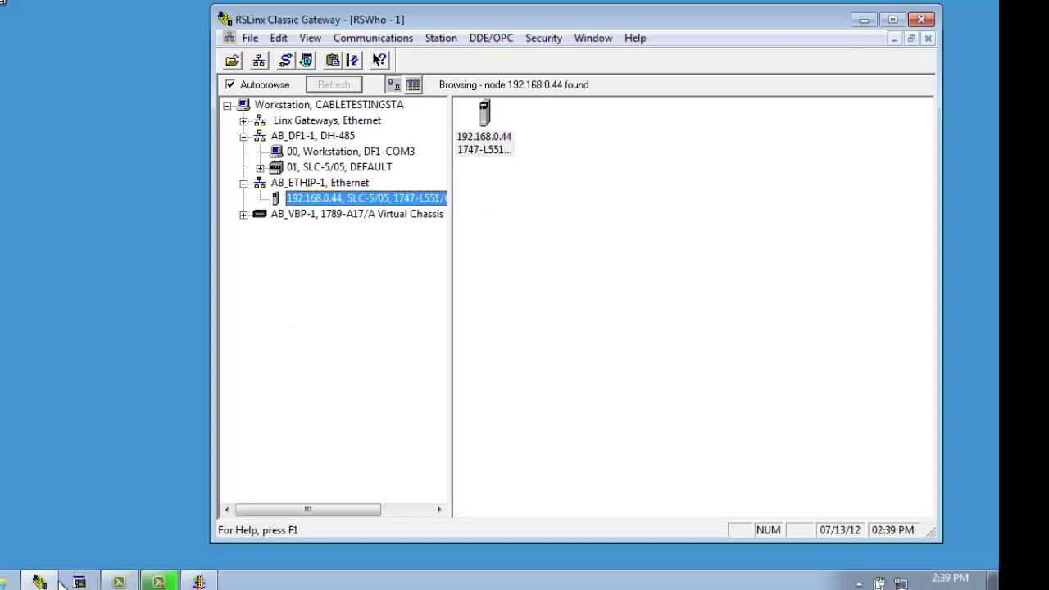
left_click(41, 582)
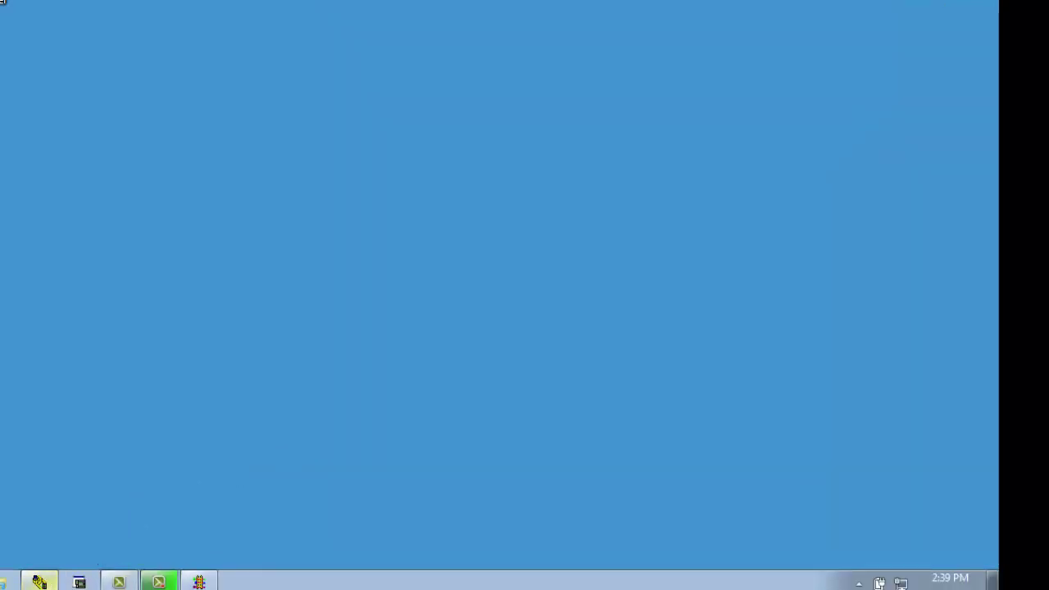
left_click(197, 582)
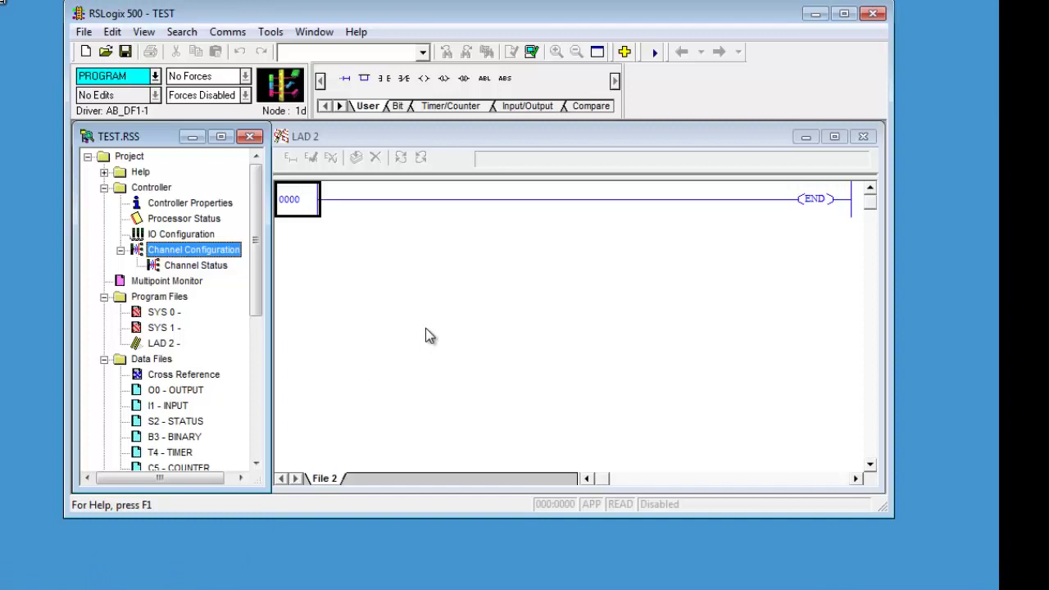